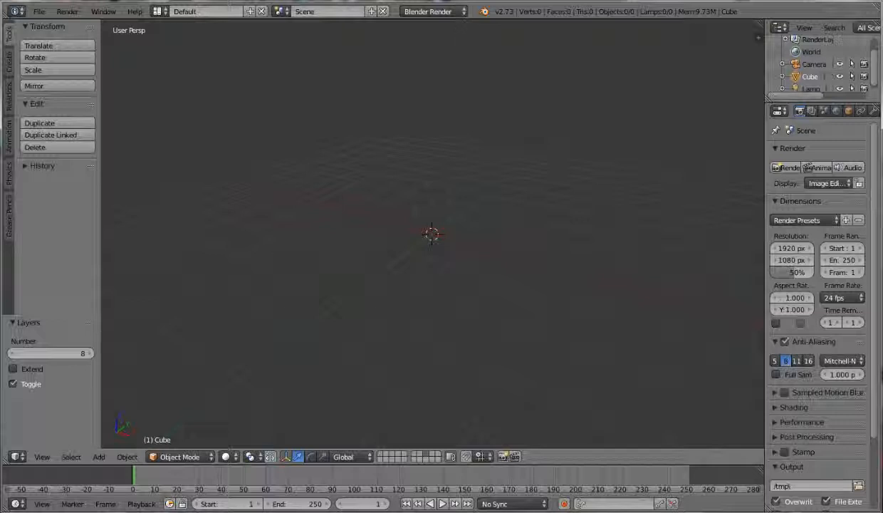
Add two monkey meshes at the scene origin
{"action": "left_click", "coordinate": [9, 62]}
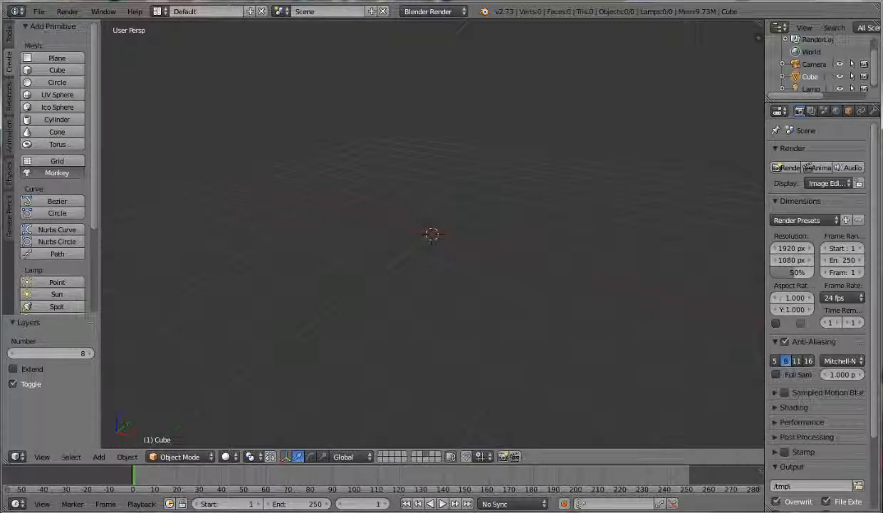
{"action": "left_click", "coordinate": [57, 173]}
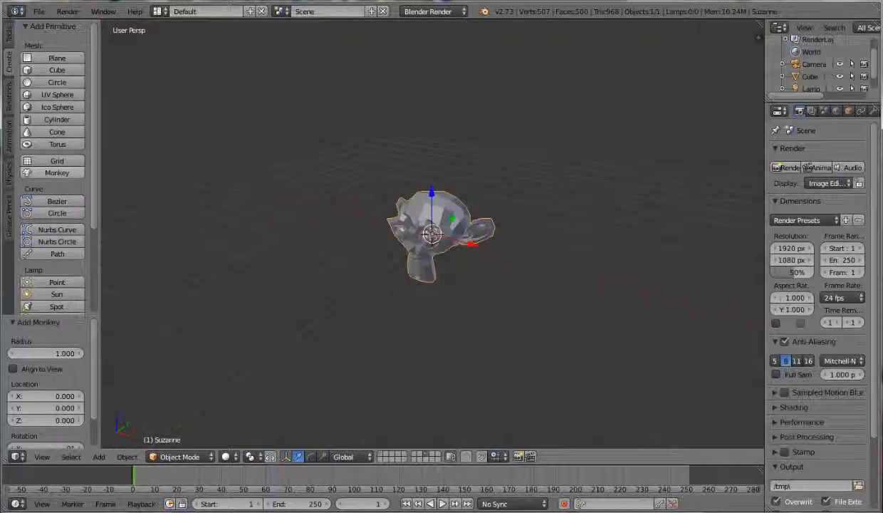
{"action": "left_click", "coordinate": [57, 173]}
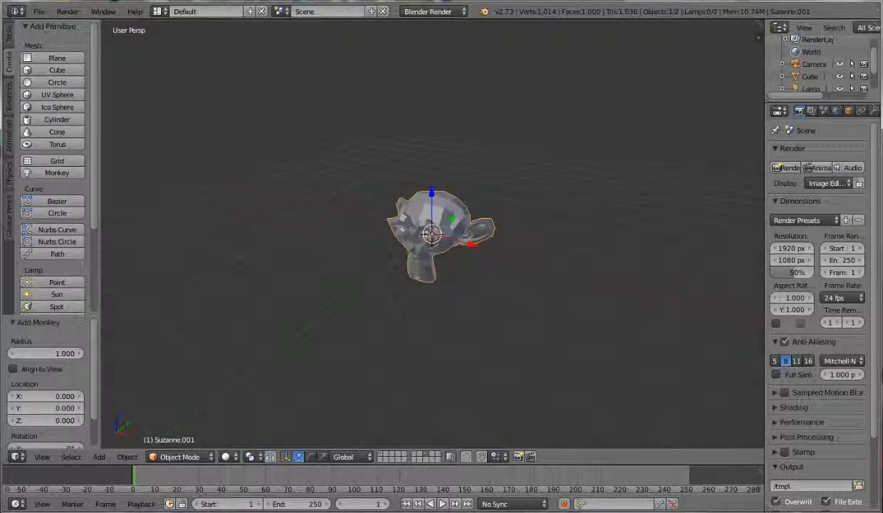
Enlarge the Outliner to show every object and rename Suzanne.001 to "HP MEsh"
{"action": "left_click_drag", "start_coordinate": [784, 102], "coordinate": [759, 253]}
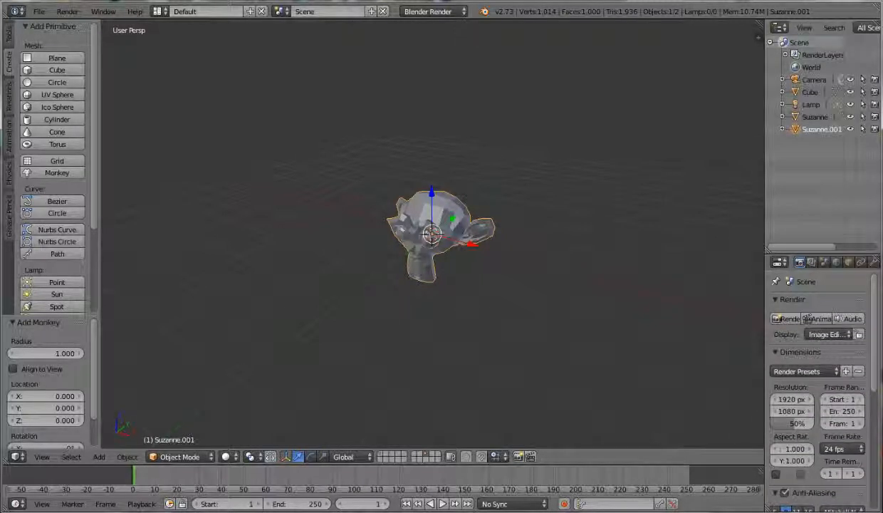
{"action": "left_click", "coordinate": [814, 117]}
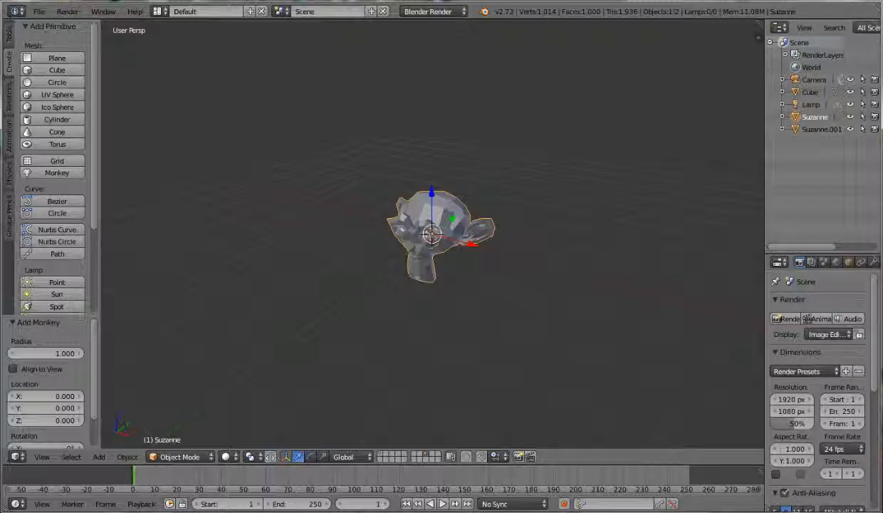
{"action": "left_click", "coordinate": [821, 129]}
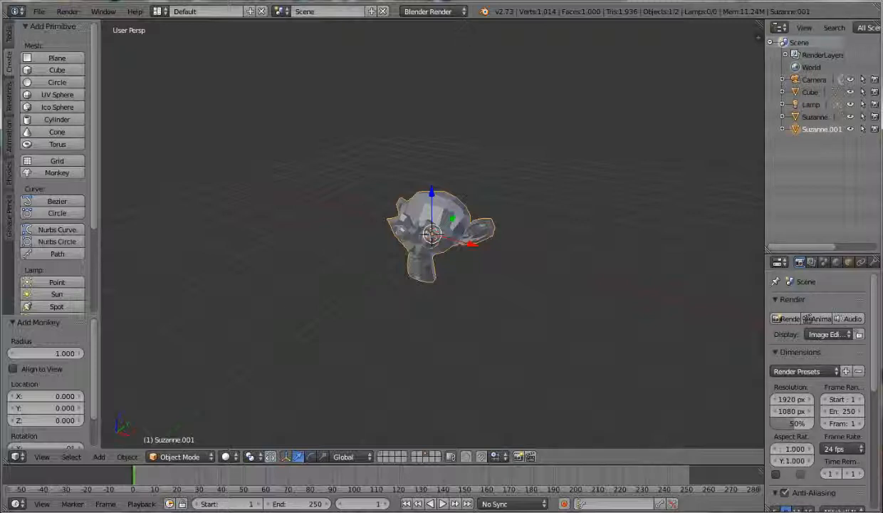
{"action": "right_click", "coordinate": [820, 129]}
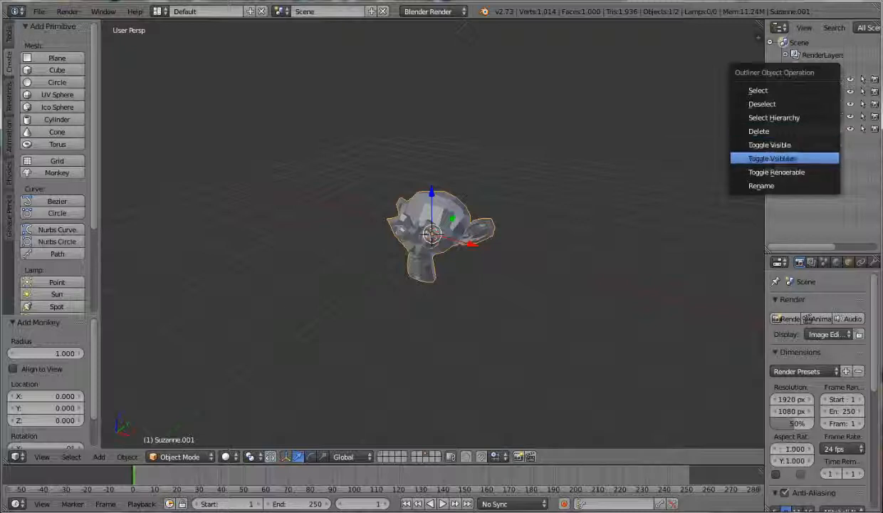
{"action": "left_click", "coordinate": [761, 185]}
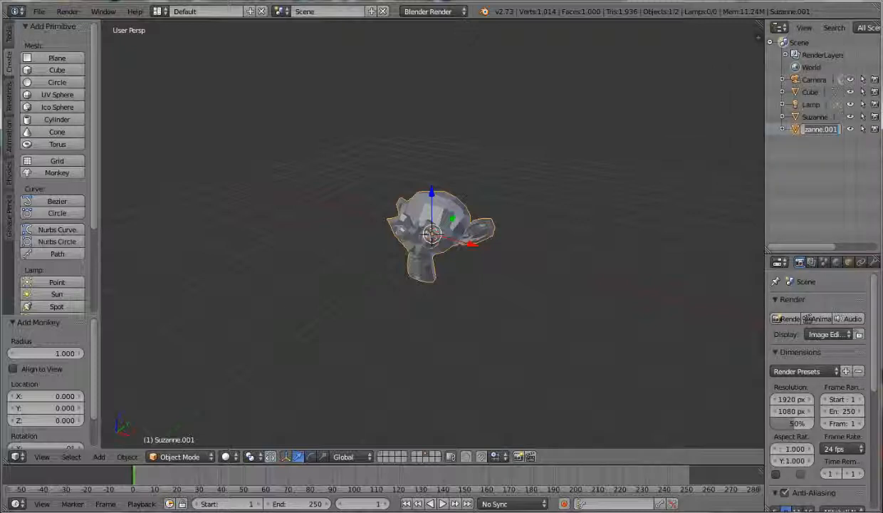
{"action": "type", "text": "HP MEsh"}
{"action": "key", "text": "Return"}
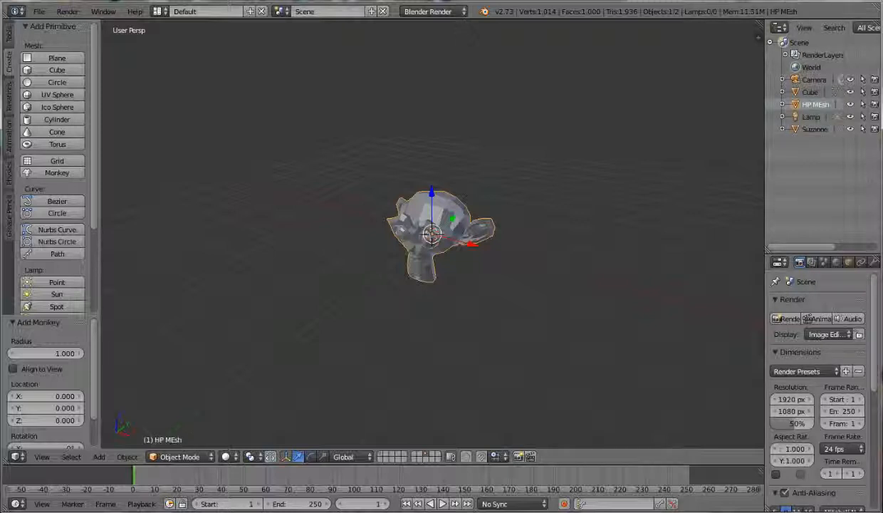
Rename the remaining Suzanne object to "LPMesh"
{"action": "left_click", "coordinate": [813, 129]}
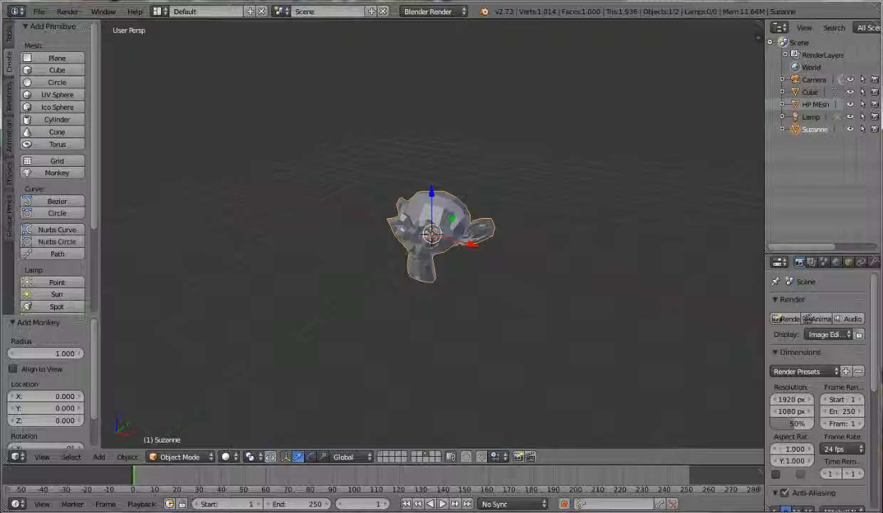
{"action": "right_click", "coordinate": [814, 129]}
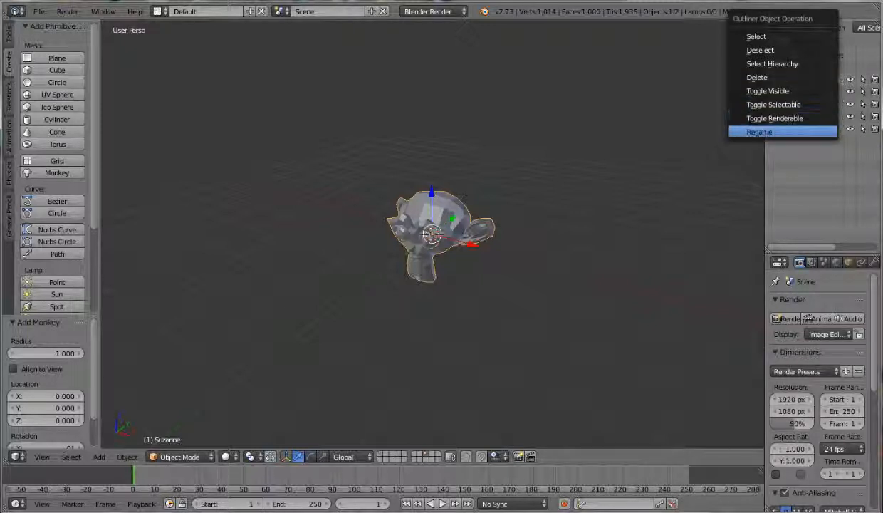
{"action": "left_click", "coordinate": [759, 132]}
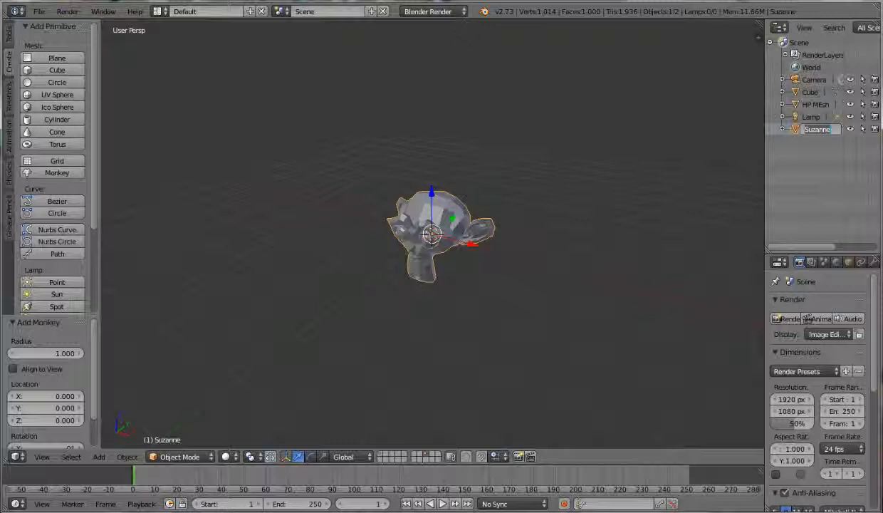
{"action": "type", "text": "LPMesh"}
{"action": "key", "text": "Return"}
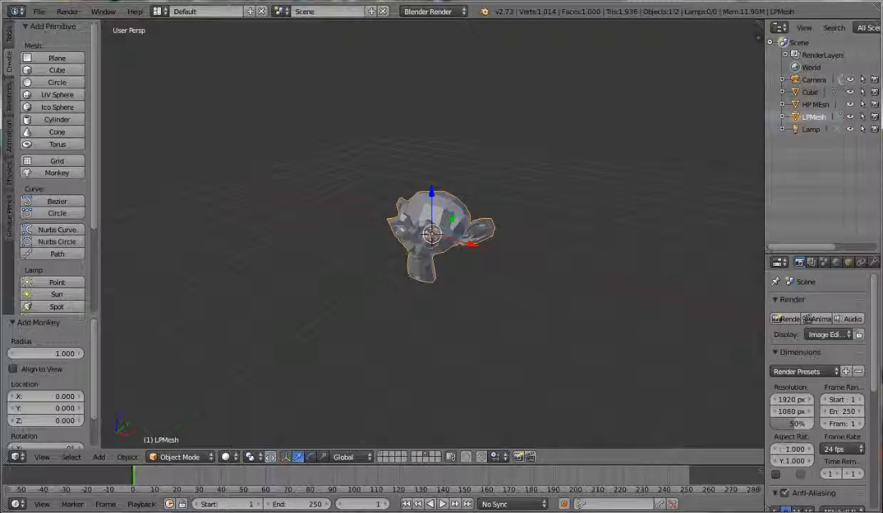
Hide LPMesh in the viewport and select the HP MEsh monkey head
{"action": "left_click", "coordinate": [862, 117]}
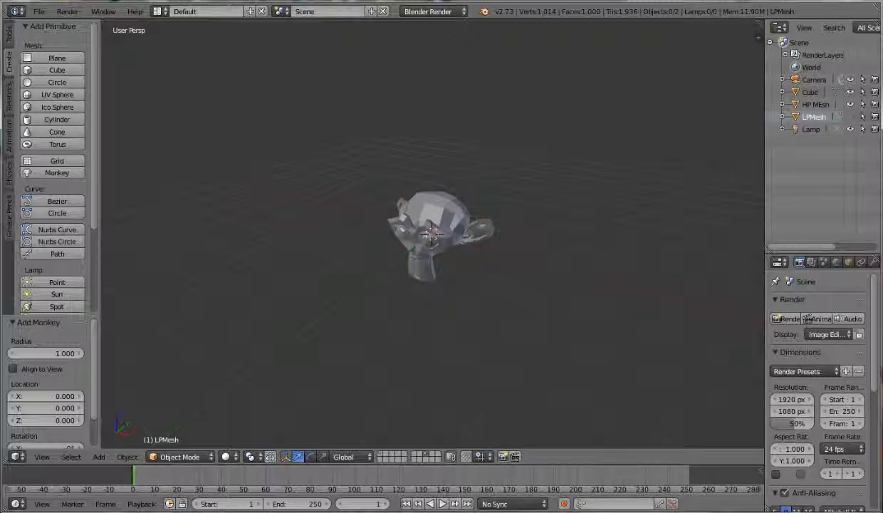
{"action": "right_click", "coordinate": [432, 230]}
{"action": "scroll", "coordinate": [431, 232], "scroll_direction": "up", "scroll_amount": 6}
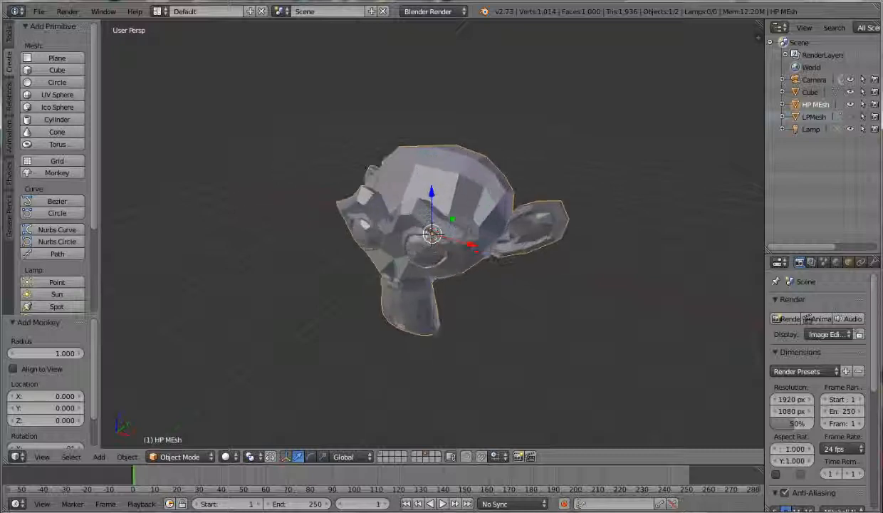
{"action": "scroll", "coordinate": [432, 231], "scroll_direction": "down", "scroll_amount": 3}
{"action": "scroll", "coordinate": [431, 232], "scroll_direction": "down", "scroll_amount": 2}
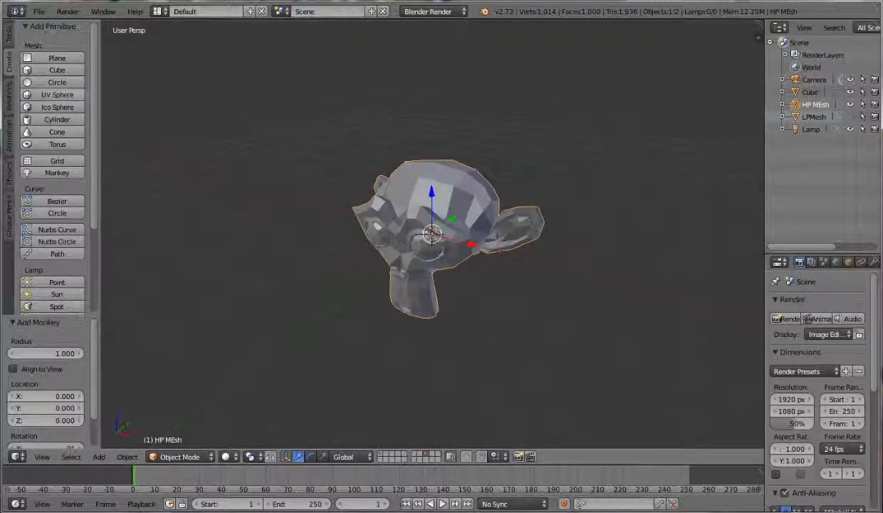
Switch HP MEsh to Edit Mode and apply Smooth Vertex once to the whole mesh
{"action": "left_click", "coordinate": [9, 33]}
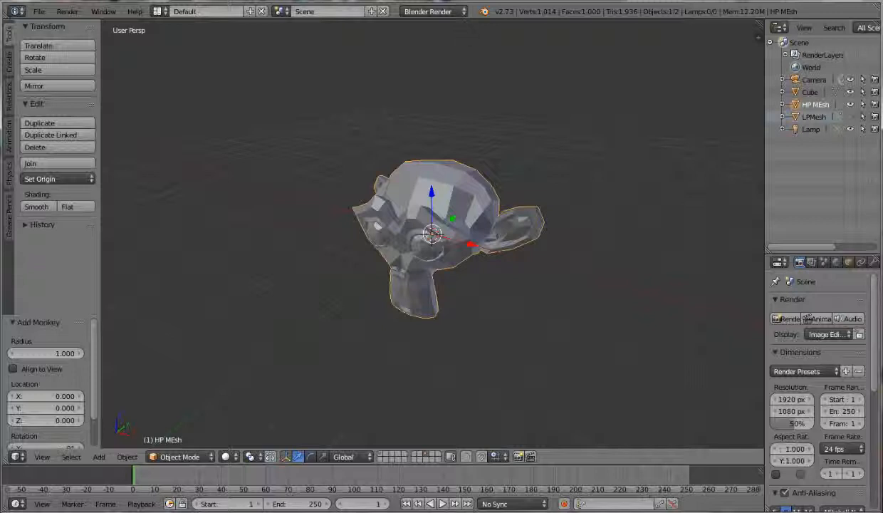
{"action": "key", "text": "Tab"}
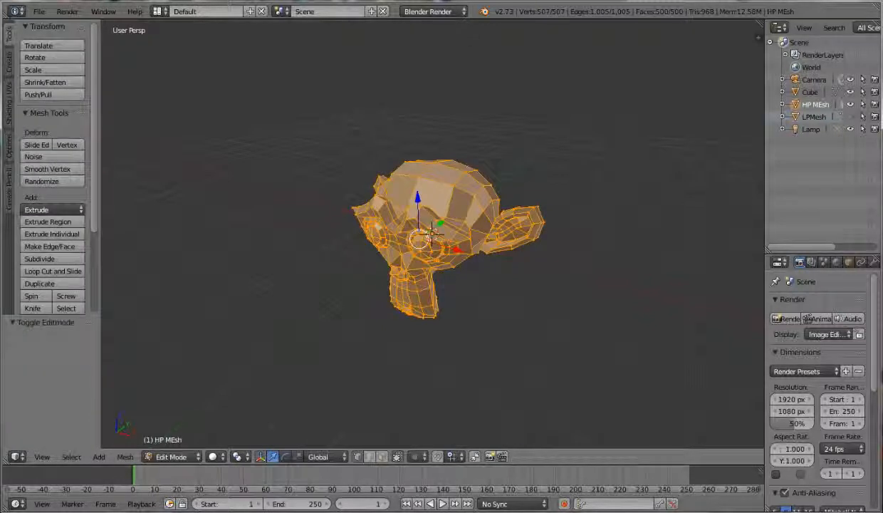
{"action": "key", "text": "Tab"}
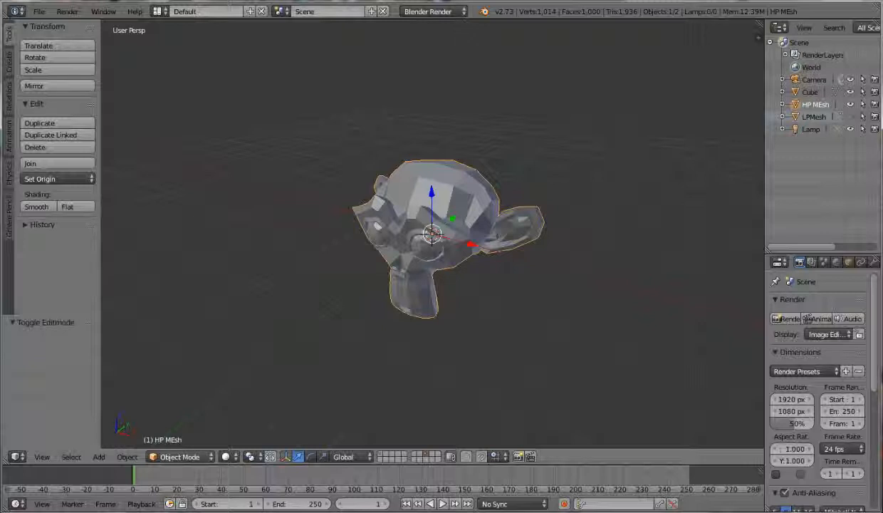
{"action": "left_click", "coordinate": [174, 456]}
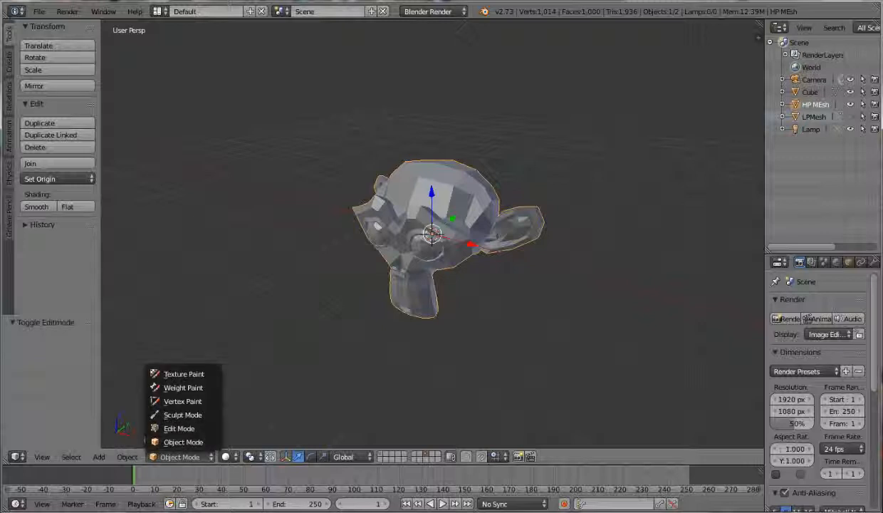
{"action": "left_click", "coordinate": [179, 428]}
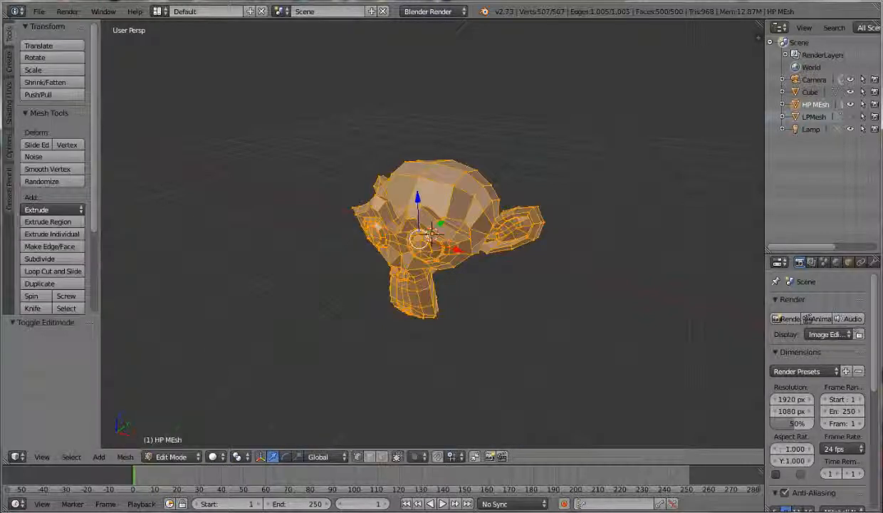
{"action": "scroll", "coordinate": [50, 178], "scroll_direction": "down", "scroll_amount": 5}
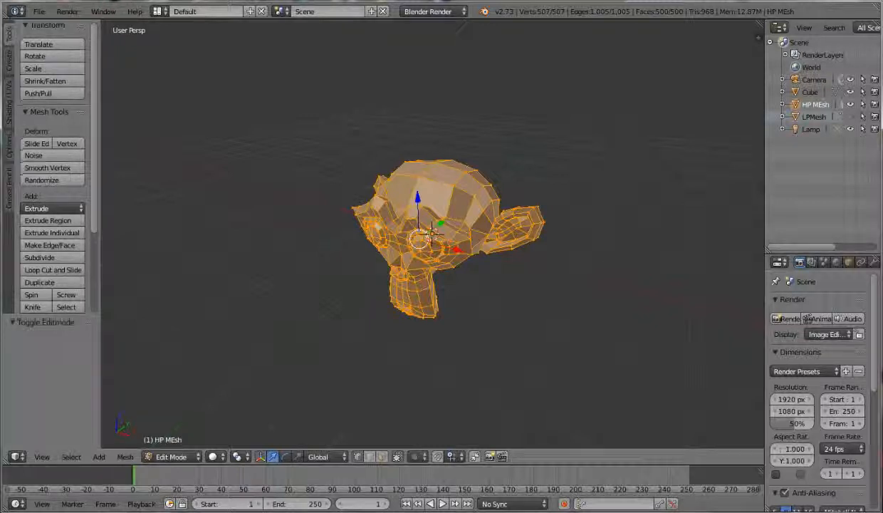
{"action": "scroll", "coordinate": [50, 178], "scroll_direction": "up", "scroll_amount": 5}
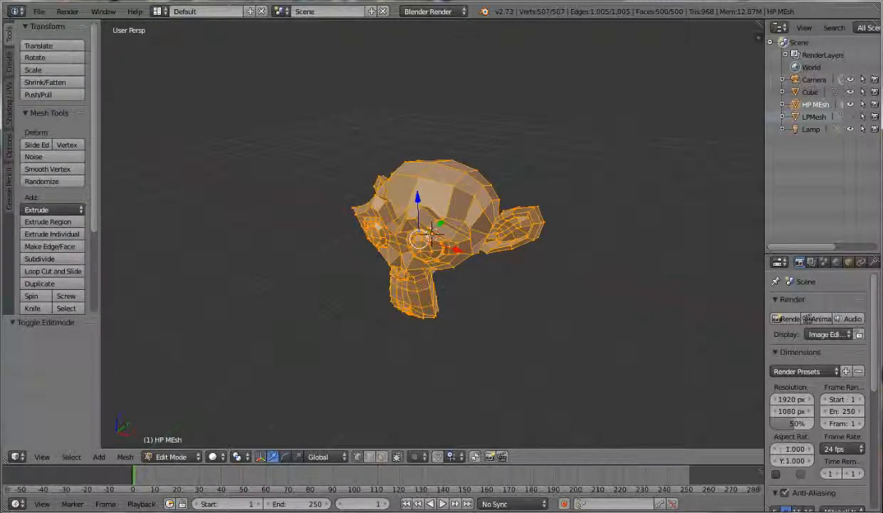
{"action": "scroll", "coordinate": [50, 178], "scroll_direction": "down", "scroll_amount": 5}
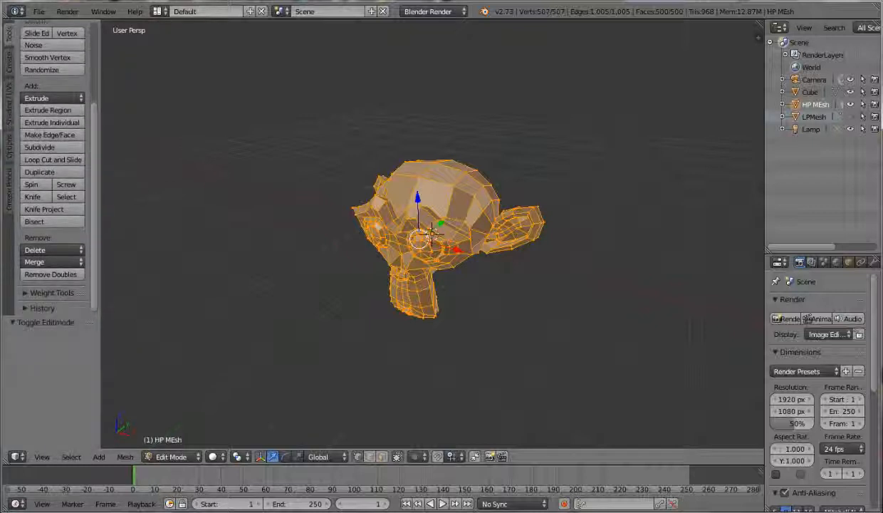
{"action": "scroll", "coordinate": [49, 178], "scroll_direction": "up", "scroll_amount": 4}
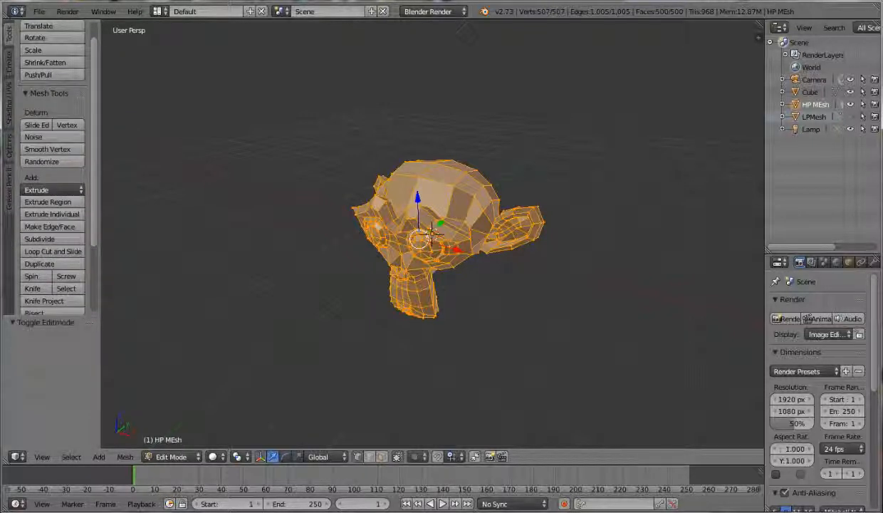
{"action": "left_click", "coordinate": [47, 148]}
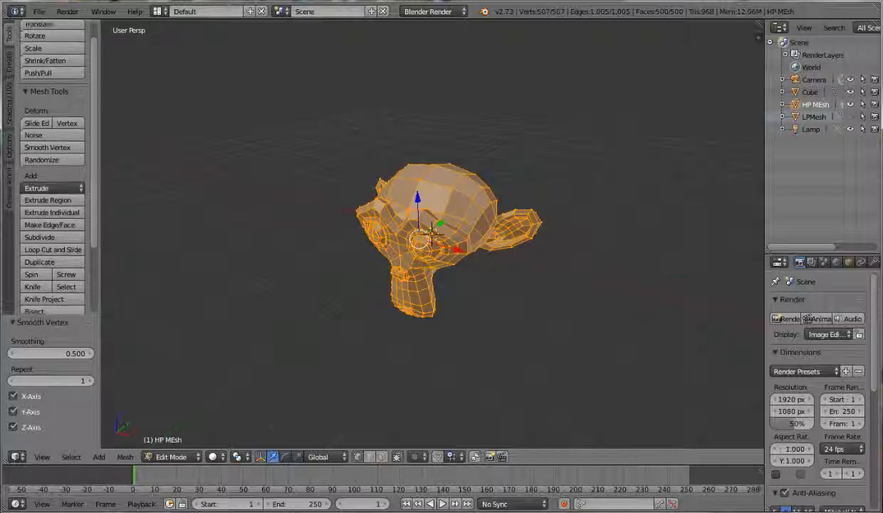
Subdivide the whole HP MEsh geometry four times with one cut each
{"action": "scroll", "coordinate": [50, 178], "scroll_direction": "down", "scroll_amount": 4}
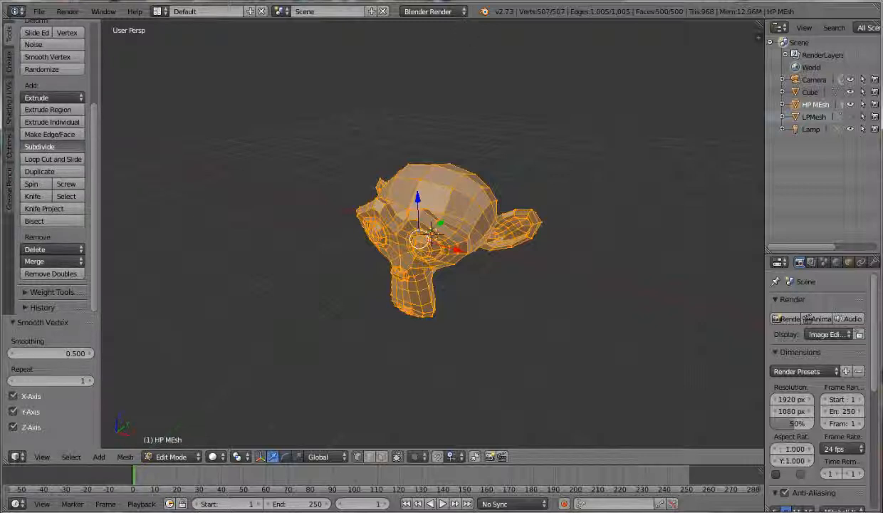
{"action": "left_click", "coordinate": [39, 146]}
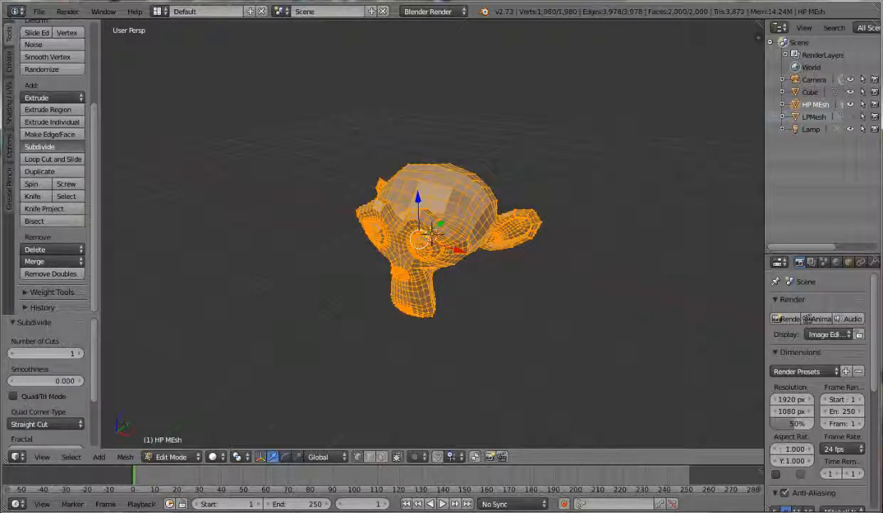
{"action": "left_click", "coordinate": [39, 146]}
{"action": "left_click", "coordinate": [39, 146]}
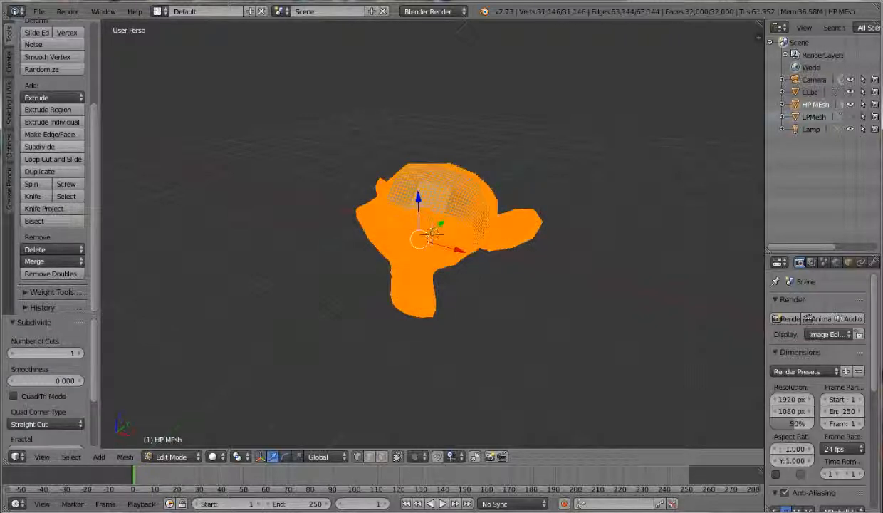
{"action": "left_click", "coordinate": [39, 146]}
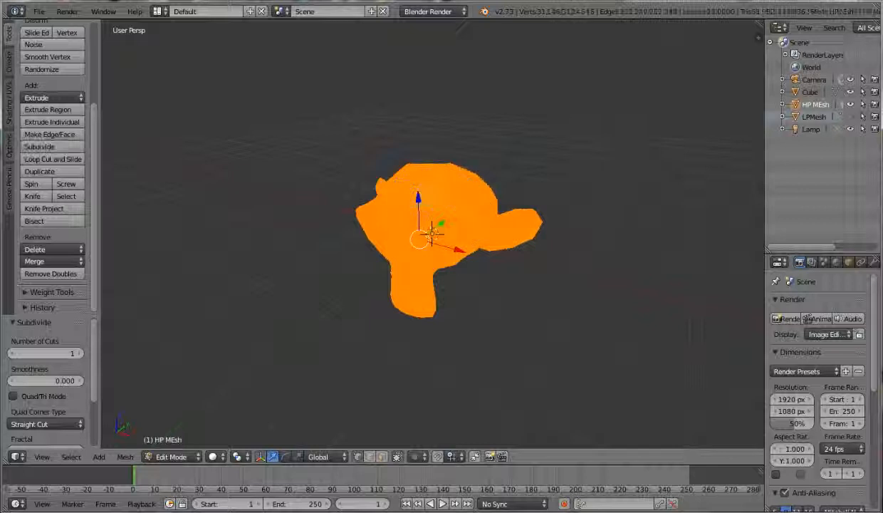
Return HP MEsh to Object Mode and apply smooth shading to it
{"action": "scroll", "coordinate": [432, 234], "scroll_direction": "up", "scroll_amount": 3}
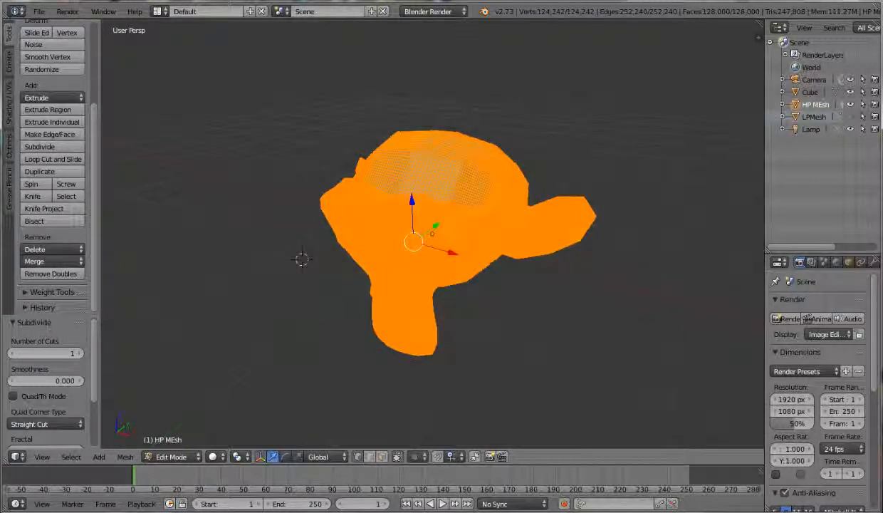
{"action": "key", "text": "Tab"}
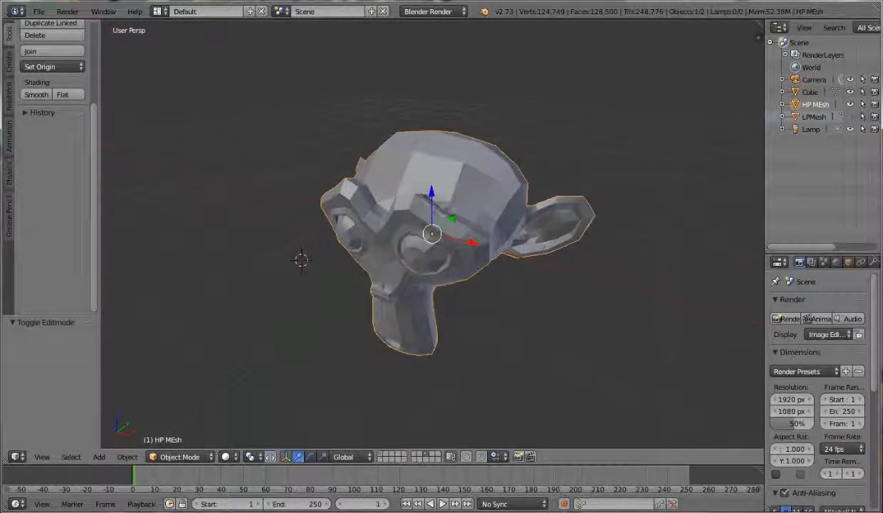
{"action": "mouse_move", "coordinate": [300, 258]}
{"action": "middle_mouse_down"}
{"action": "mouse_move", "coordinate": [296, 275]}
{"action": "mouse_move", "coordinate": [301, 258]}
{"action": "middle_mouse_up"}
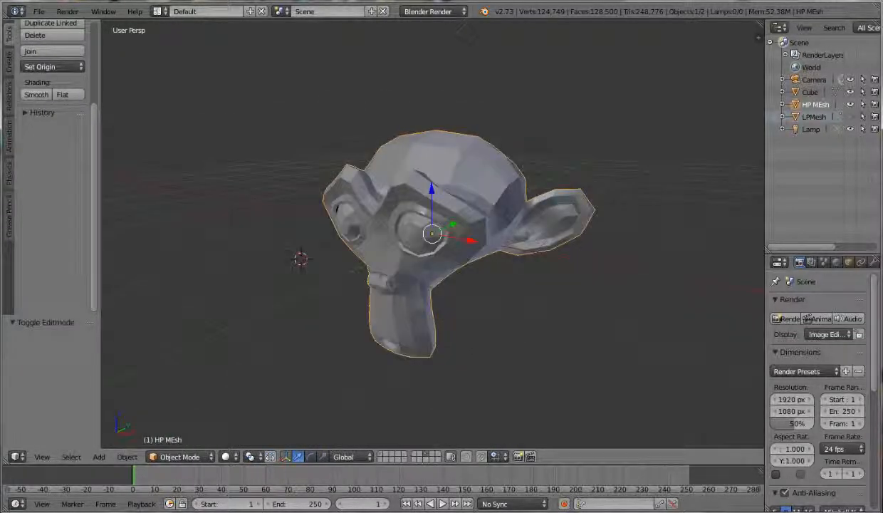
{"action": "left_click", "coordinate": [37, 94]}
{"action": "mouse_move", "coordinate": [431, 235]}
{"action": "middle_mouse_down"}
{"action": "mouse_move", "coordinate": [405, 272]}
{"action": "mouse_move", "coordinate": [343, 249]}
{"action": "mouse_move", "coordinate": [351, 241]}
{"action": "mouse_move", "coordinate": [407, 243]}
{"action": "mouse_move", "coordinate": [309, 248]}
{"action": "middle_mouse_up"}
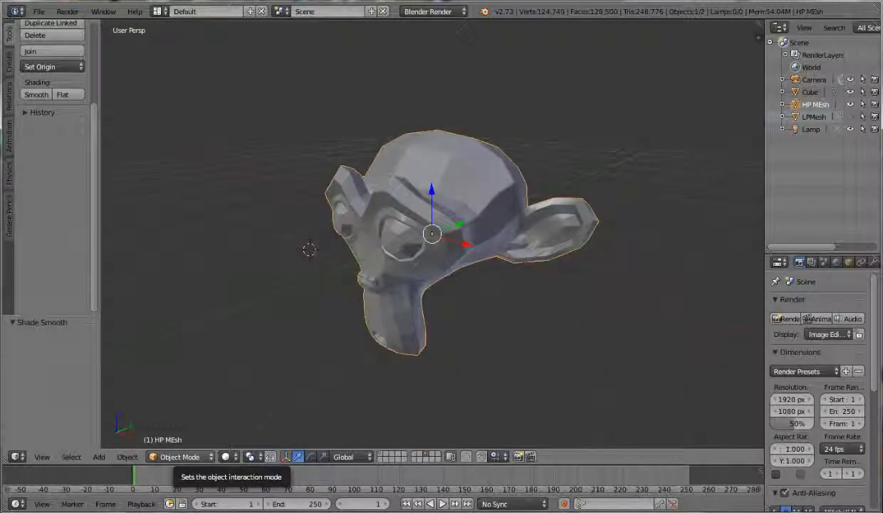
Switch the HP MEsh monkey head to Sculpt Mode
{"action": "key", "text": "Tab"}
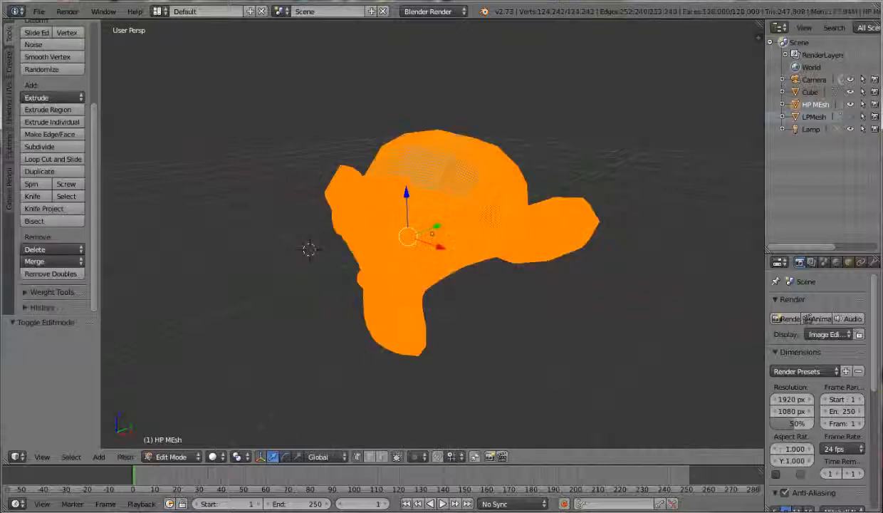
{"action": "key", "text": "Tab"}
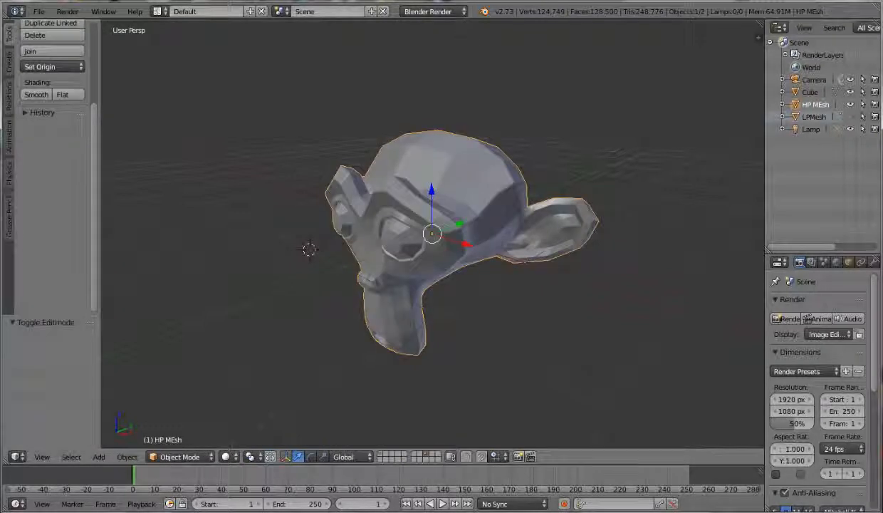
{"action": "left_click", "coordinate": [179, 457]}
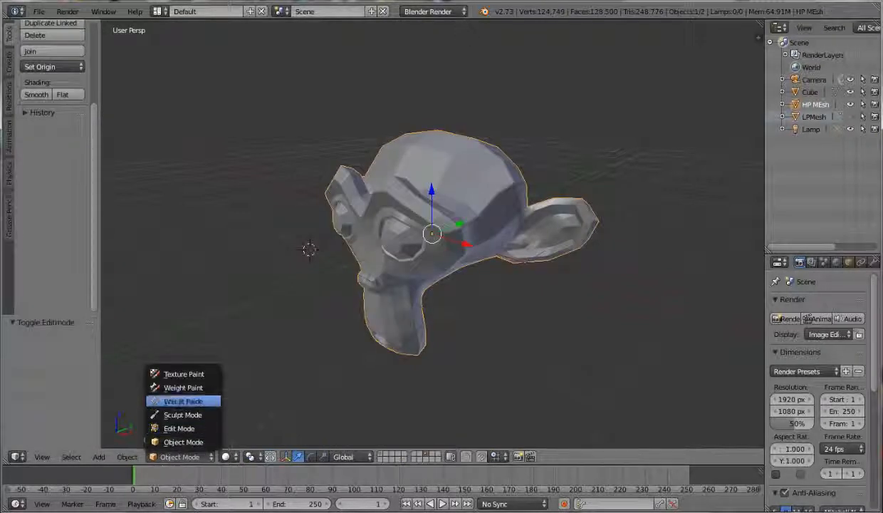
{"action": "left_click", "coordinate": [183, 415]}
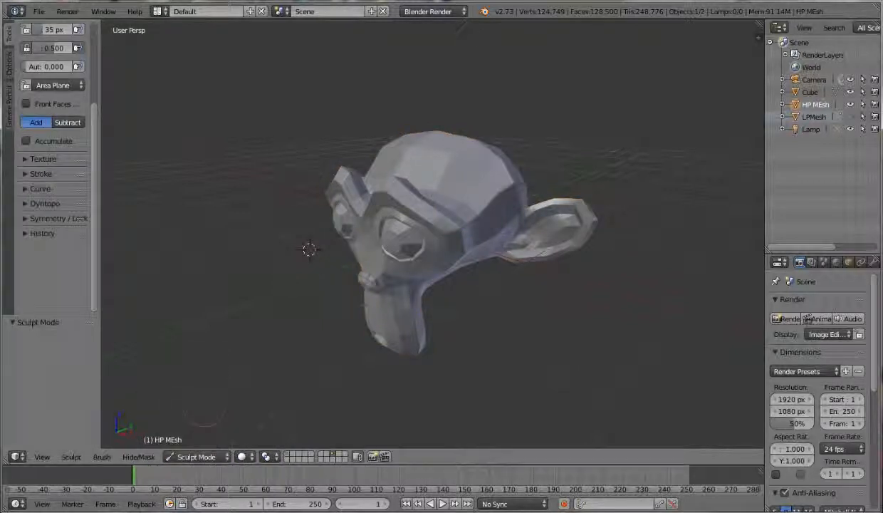
Set the sculpt brush radius to 10 px for fine detailing of the face
{"action": "middle_click_drag", "start_coordinate": [204, 416], "coordinate": [339, 331]}
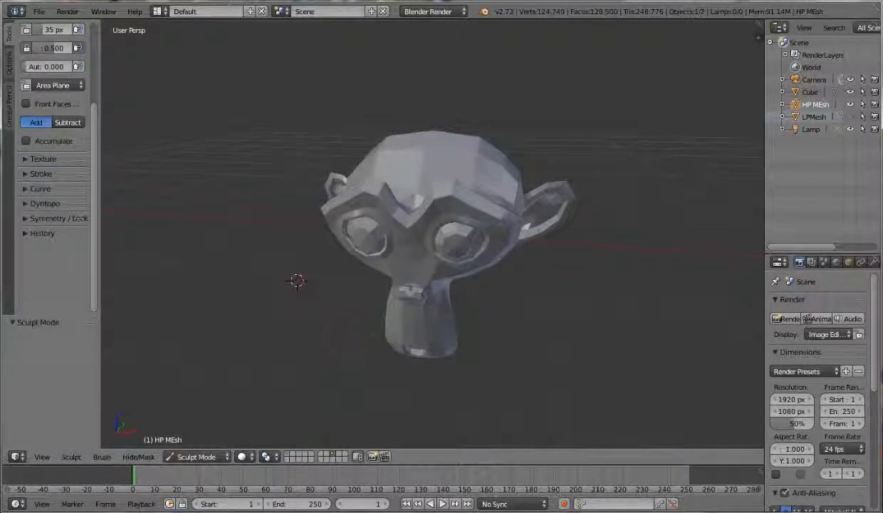
{"action": "scroll", "coordinate": [473, 315], "scroll_direction": "up", "scroll_amount": 3}
{"action": "scroll", "coordinate": [481, 313], "scroll_direction": "down", "scroll_amount": 2}
{"action": "middle_click_drag", "start_coordinate": [480, 315], "coordinate": [522, 292]}
{"action": "scroll", "coordinate": [514, 289], "scroll_direction": "up", "scroll_amount": 1}
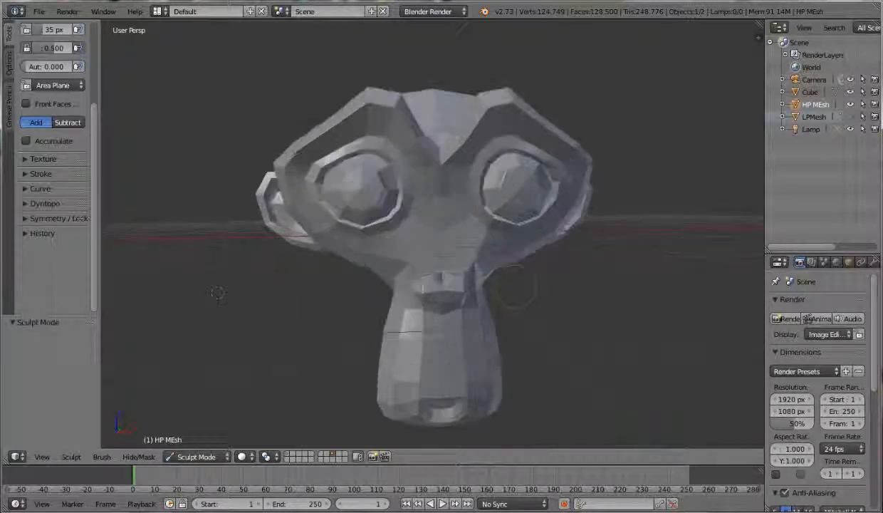
{"action": "scroll", "coordinate": [514, 287], "scroll_direction": "up", "scroll_amount": 2}
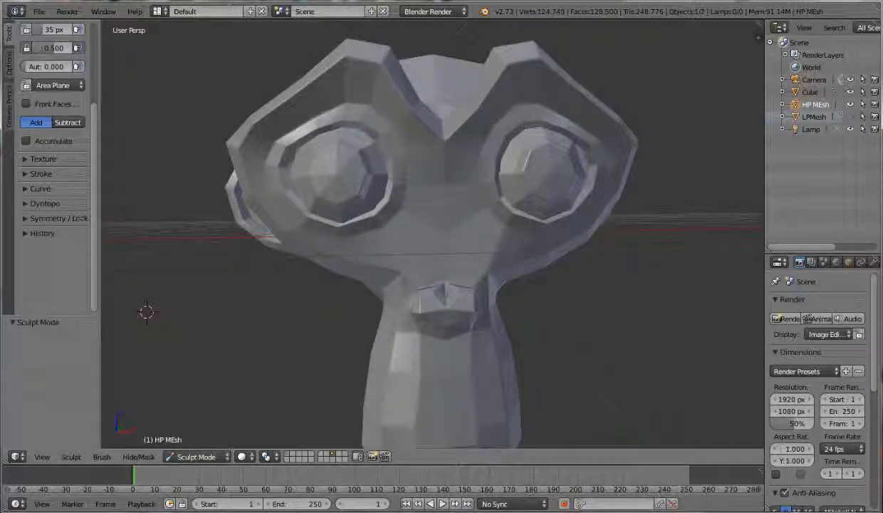
{"action": "scroll", "coordinate": [56, 132], "scroll_direction": "up", "scroll_amount": 3}
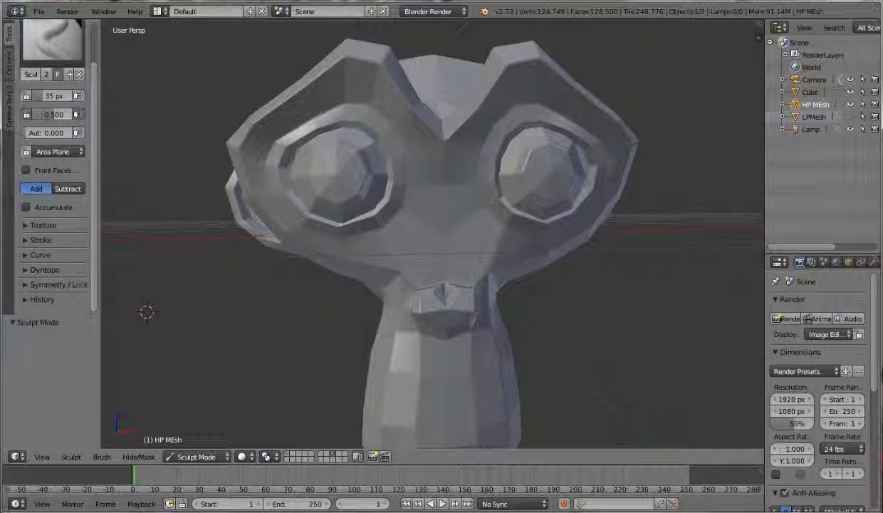
{"action": "left_click", "coordinate": [54, 96]}
{"action": "type", "text": "10"}
{"action": "key", "text": "Return"}
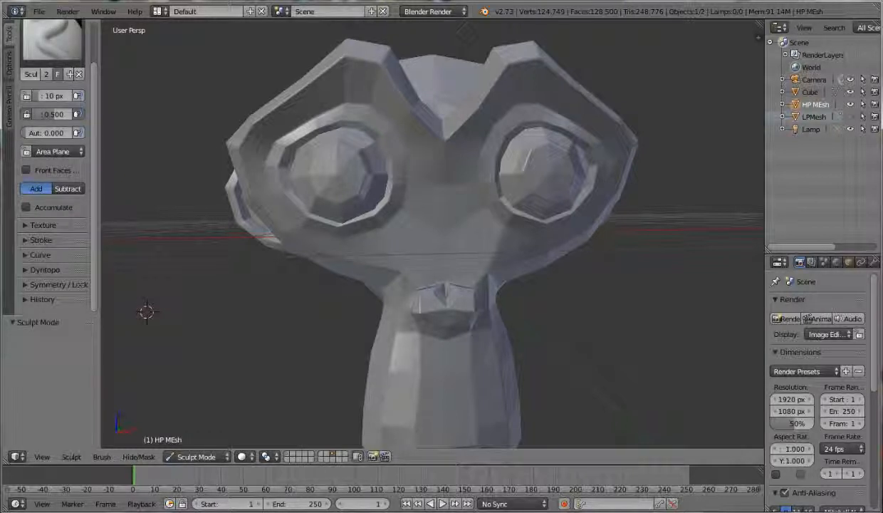
Sculpt raised wrinkle lines between the eyes and across the bridge of the nose
{"action": "mouse_move", "coordinate": [417, 161]}
{"action": "left_mouse_down"}
{"action": "mouse_move", "coordinate": [377, 229]}
{"action": "mouse_move", "coordinate": [360, 233]}
{"action": "left_mouse_up"}
{"action": "mouse_move", "coordinate": [433, 187]}
{"action": "left_mouse_down"}
{"action": "mouse_move", "coordinate": [420, 221]}
{"action": "mouse_move", "coordinate": [356, 244]}
{"action": "left_mouse_up"}
{"action": "mouse_move", "coordinate": [440, 235]}
{"action": "left_mouse_down"}
{"action": "mouse_move", "coordinate": [417, 250]}
{"action": "mouse_move", "coordinate": [379, 257]}
{"action": "left_mouse_up"}
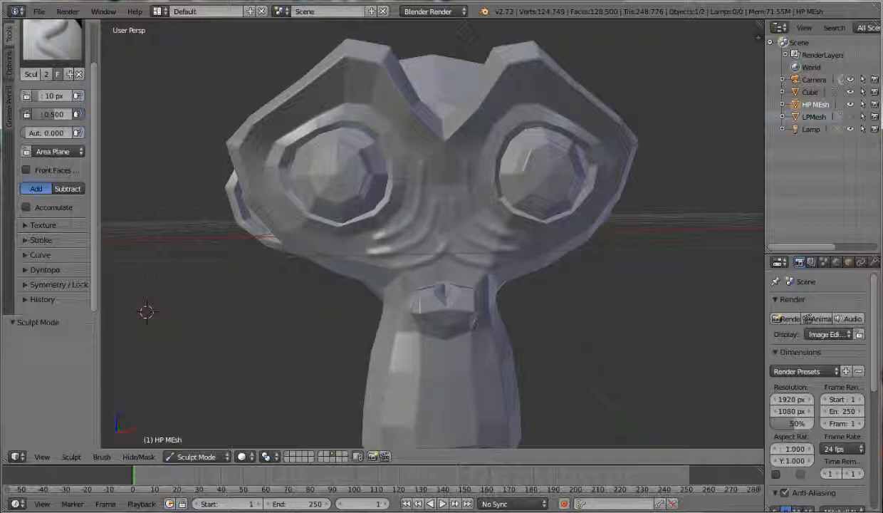
Sculpt further raised detail onto the muzzle, eyeballs, brows and forehead with the same brush
{"action": "mouse_move", "coordinate": [393, 376]}
{"action": "left_mouse_down"}
{"action": "mouse_move", "coordinate": [411, 345]}
{"action": "mouse_move", "coordinate": [392, 376]}
{"action": "mouse_move", "coordinate": [450, 394]}
{"action": "mouse_move", "coordinate": [438, 350]}
{"action": "mouse_move", "coordinate": [421, 334]}
{"action": "mouse_move", "coordinate": [427, 356]}
{"action": "left_mouse_up"}
{"action": "mouse_move", "coordinate": [341, 191]}
{"action": "left_mouse_down"}
{"action": "mouse_move", "coordinate": [320, 175]}
{"action": "mouse_move", "coordinate": [329, 153]}
{"action": "mouse_move", "coordinate": [348, 171]}
{"action": "mouse_move", "coordinate": [313, 158]}
{"action": "left_mouse_up"}
{"action": "left_click_drag", "start_coordinate": [364, 91], "coordinate": [400, 128]}
{"action": "mouse_move", "coordinate": [281, 142]}
{"action": "left_mouse_down"}
{"action": "mouse_move", "coordinate": [292, 111]}
{"action": "mouse_move", "coordinate": [361, 84]}
{"action": "left_mouse_up"}
{"action": "mouse_move", "coordinate": [285, 113]}
{"action": "left_mouse_down"}
{"action": "mouse_move", "coordinate": [335, 61]}
{"action": "mouse_move", "coordinate": [415, 121]}
{"action": "left_mouse_up"}
{"action": "middle_click_drag", "start_coordinate": [146, 311], "coordinate": [223, 259]}
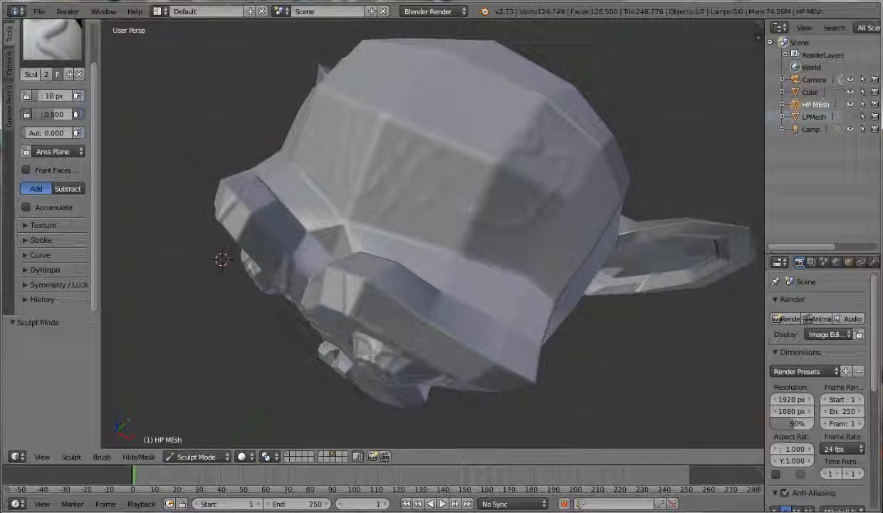
{"action": "middle_click_drag", "start_coordinate": [489, 215], "coordinate": [526, 165]}
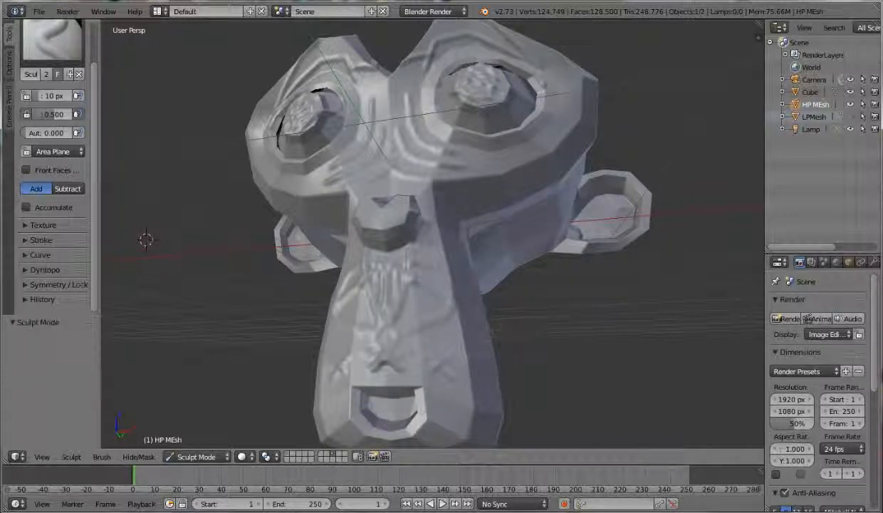
Return the sculpted HP MEsh to Object Mode and check the whole head from the front
{"action": "middle_click_drag", "start_coordinate": [146, 239], "coordinate": [149, 292]}
{"action": "scroll", "coordinate": [259, 268], "scroll_direction": "down", "scroll_amount": 3}
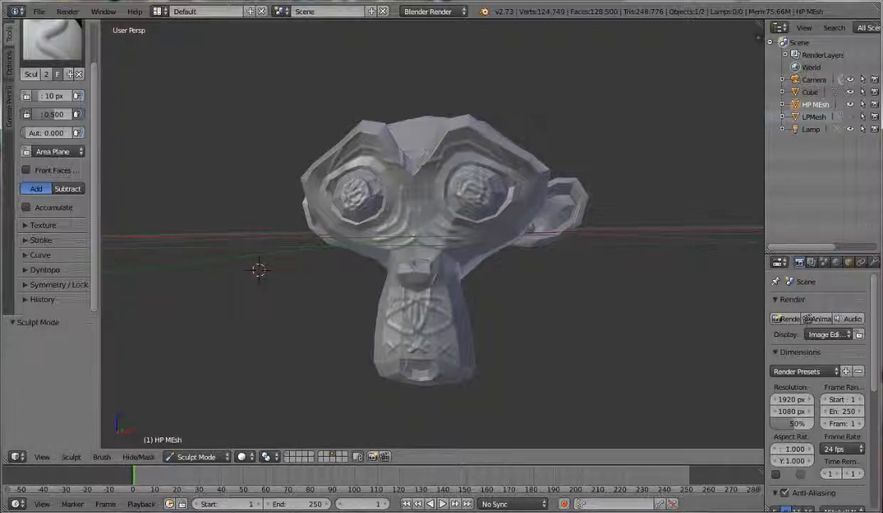
{"action": "left_click", "coordinate": [197, 456]}
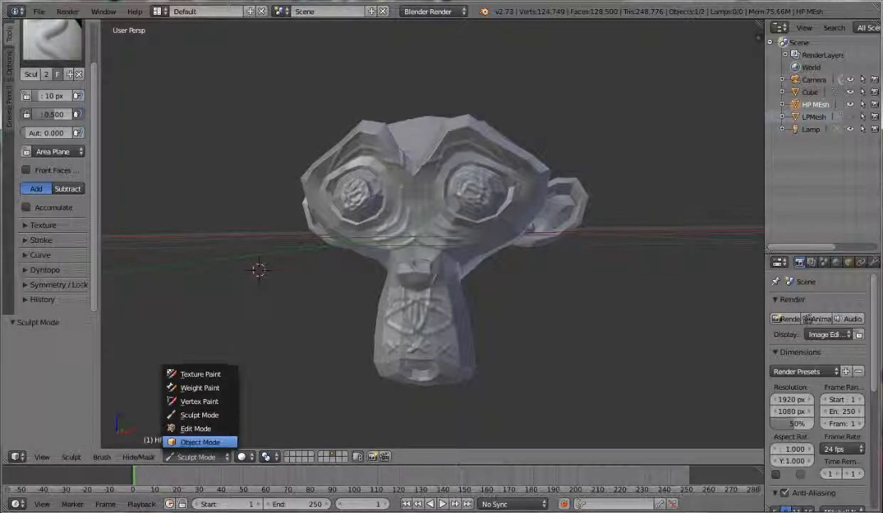
{"action": "left_click", "coordinate": [197, 439]}
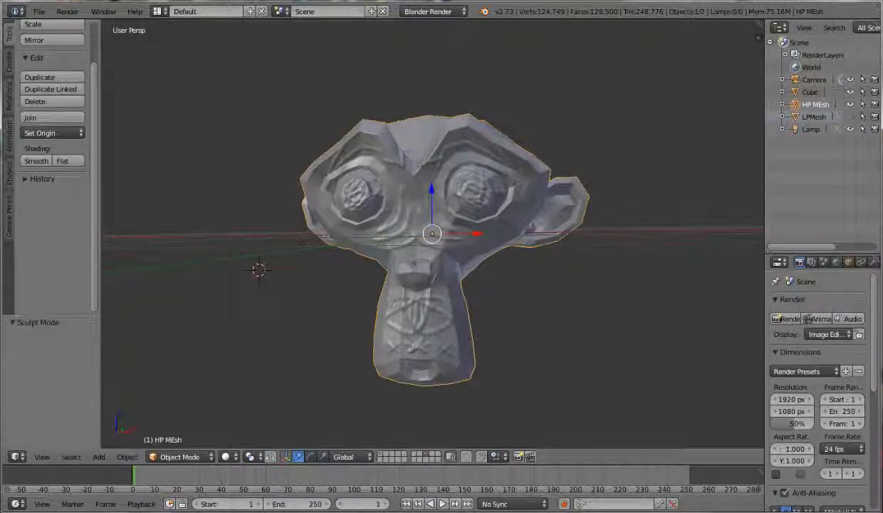
{"action": "scroll", "coordinate": [432, 235], "scroll_direction": "down", "scroll_amount": 4}
{"action": "scroll", "coordinate": [432, 235], "scroll_direction": "up", "scroll_amount": 3}
{"action": "scroll", "coordinate": [292, 260], "scroll_direction": "down", "scroll_amount": 2}
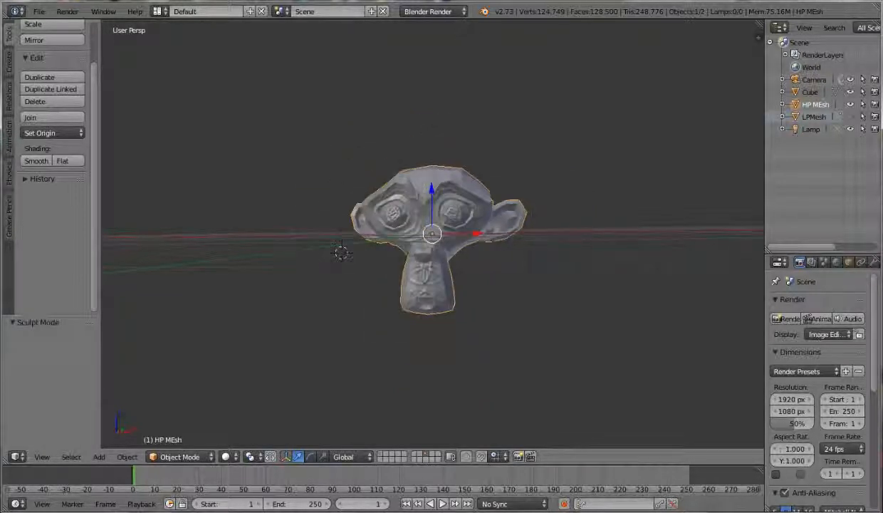
{"action": "scroll", "coordinate": [259, 270], "scroll_direction": "up", "scroll_amount": 3}
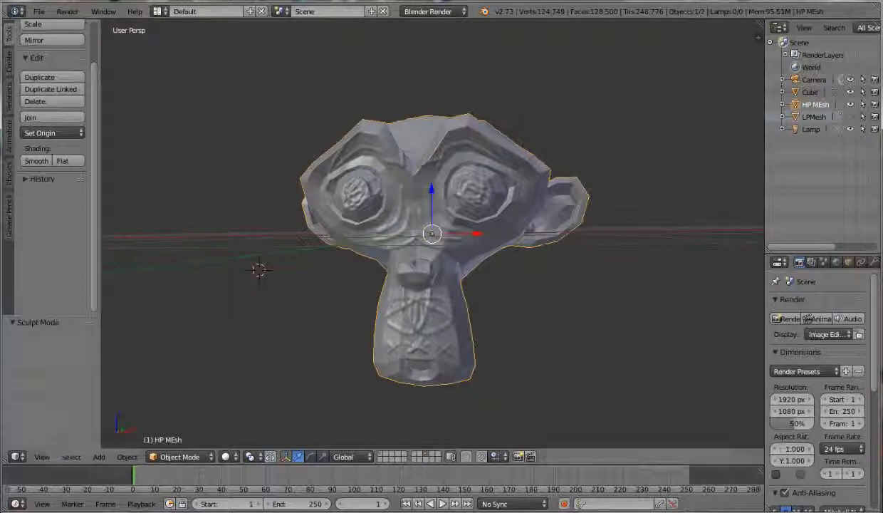
Switch the screen layout to UV Editing and back to Default
{"action": "left_click", "coordinate": [158, 11]}
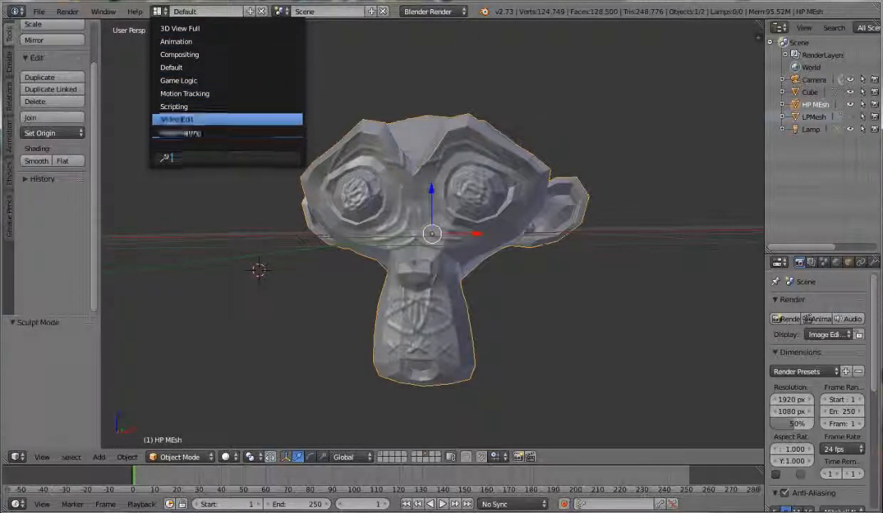
{"action": "left_click", "coordinate": [187, 119]}
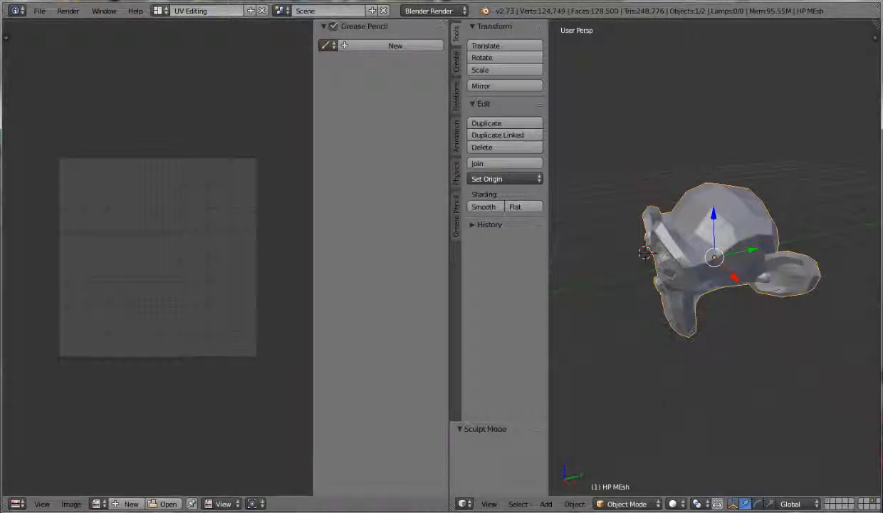
{"action": "left_click", "coordinate": [158, 11]}
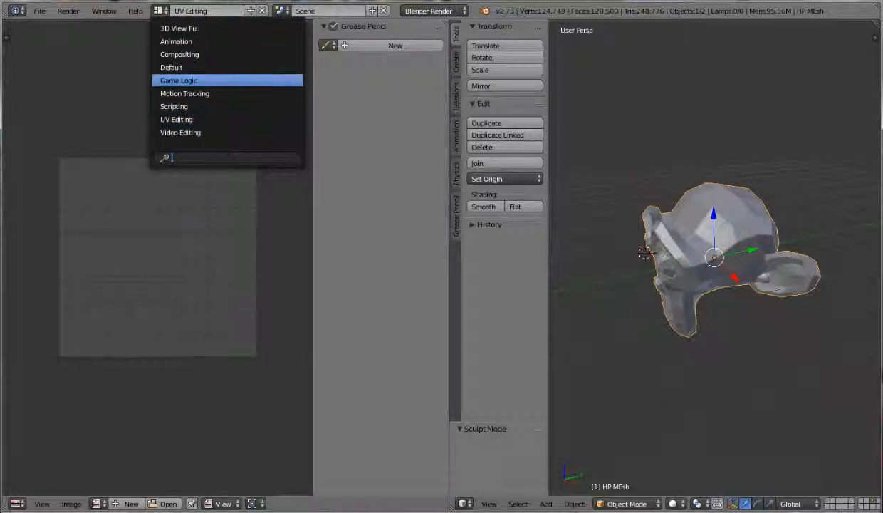
{"action": "left_click", "coordinate": [171, 67]}
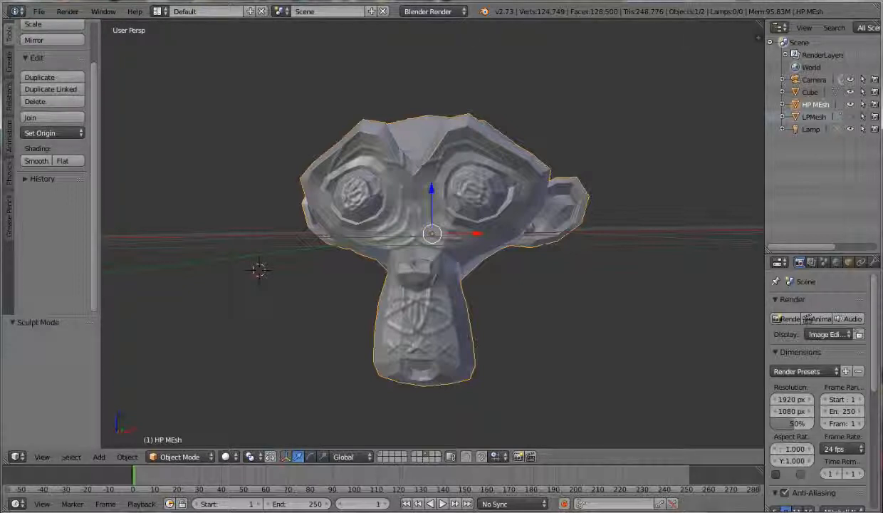
Split the 3D view into two side-by-side areas and make the left one a UV/Image Editor
{"action": "right_click", "coordinate": [299, 21]}
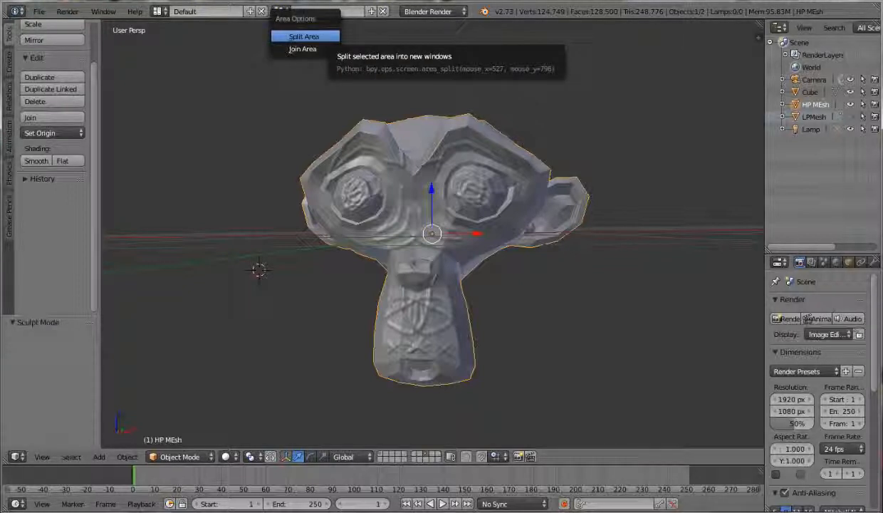
{"action": "left_click", "coordinate": [299, 34]}
{"action": "left_click", "coordinate": [411, 33]}
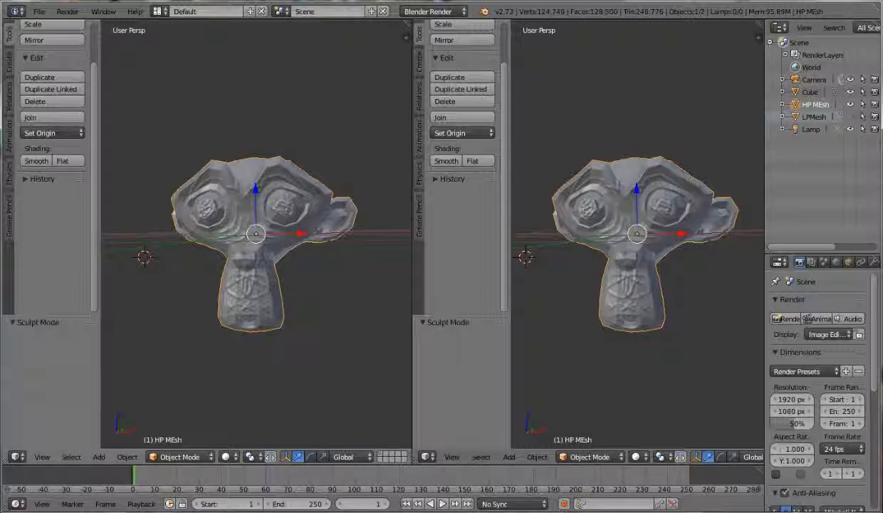
{"action": "left_click", "coordinate": [17, 457]}
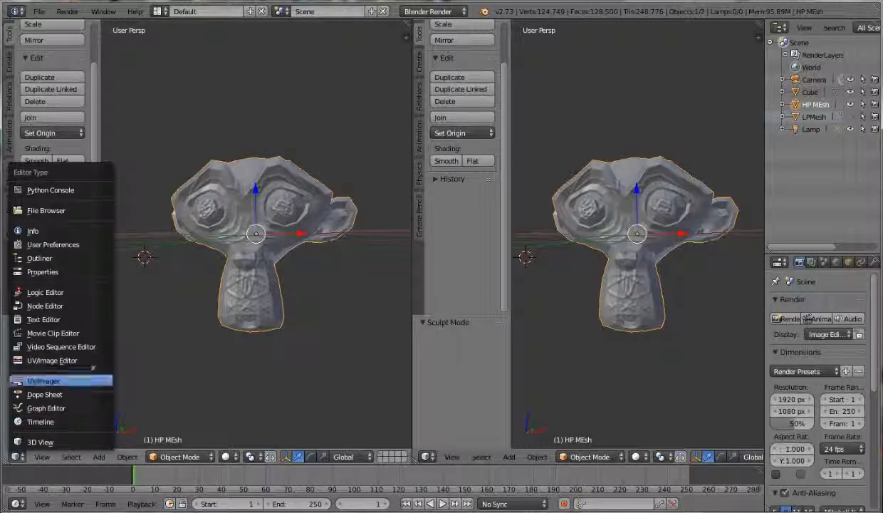
{"action": "left_click", "coordinate": [51, 360]}
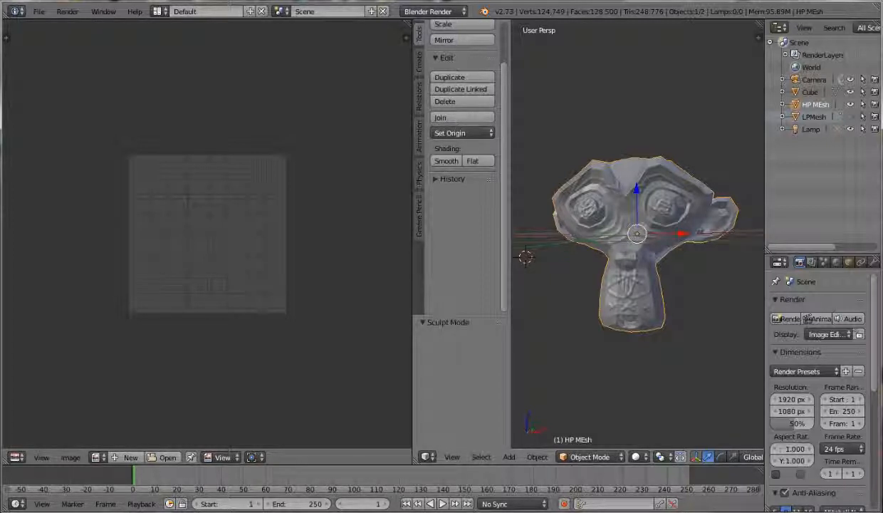
Hide the 3D view's tool shelf and enlarge the Properties editor by widening it and raising its upper edge
{"action": "left_click_drag", "start_coordinate": [511, 235], "coordinate": [491, 235]}
{"action": "key", "text": "t"}
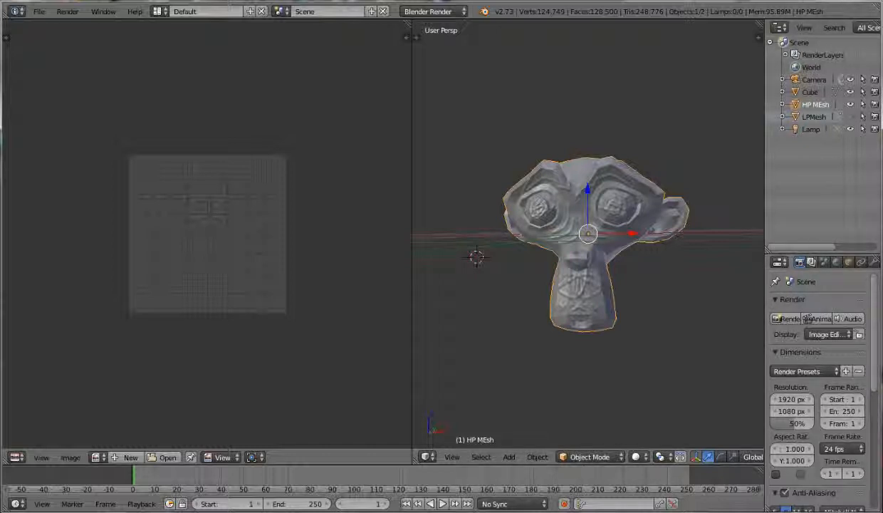
{"action": "left_click_drag", "start_coordinate": [783, 246], "coordinate": [632, 164]}
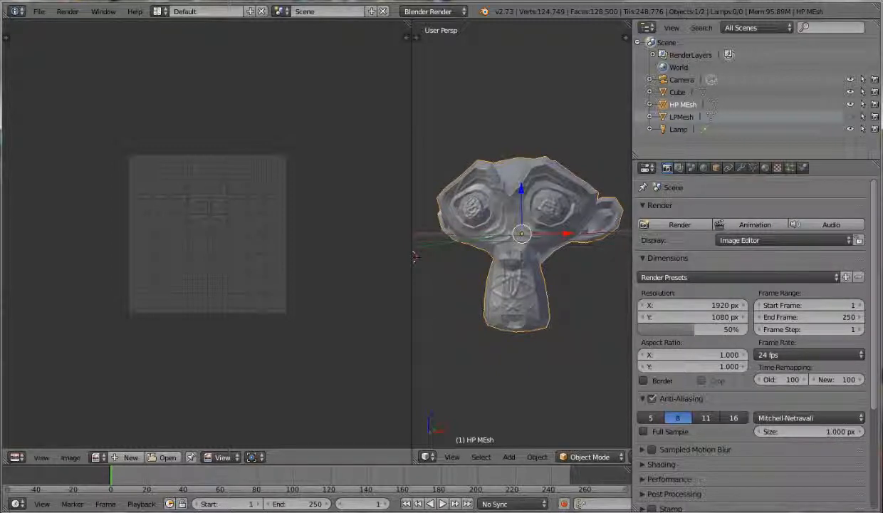
Select LPMesh, hide HP MEsh and make LPMesh visible in the viewport
{"action": "left_click", "coordinate": [681, 117]}
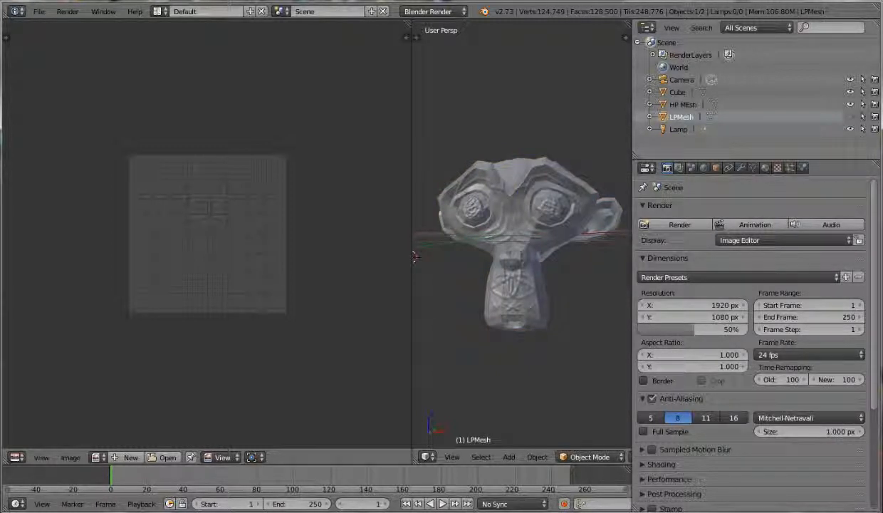
{"action": "left_click", "coordinate": [850, 104]}
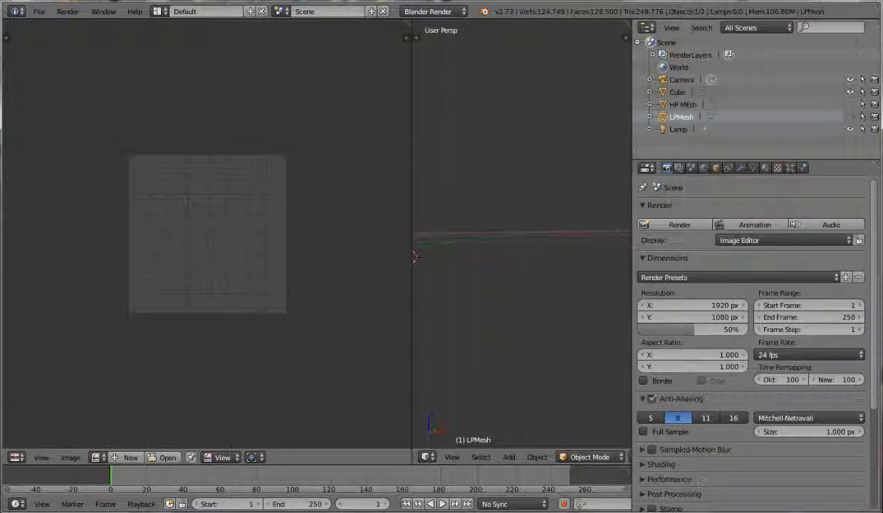
{"action": "key", "text": "alt+h"}
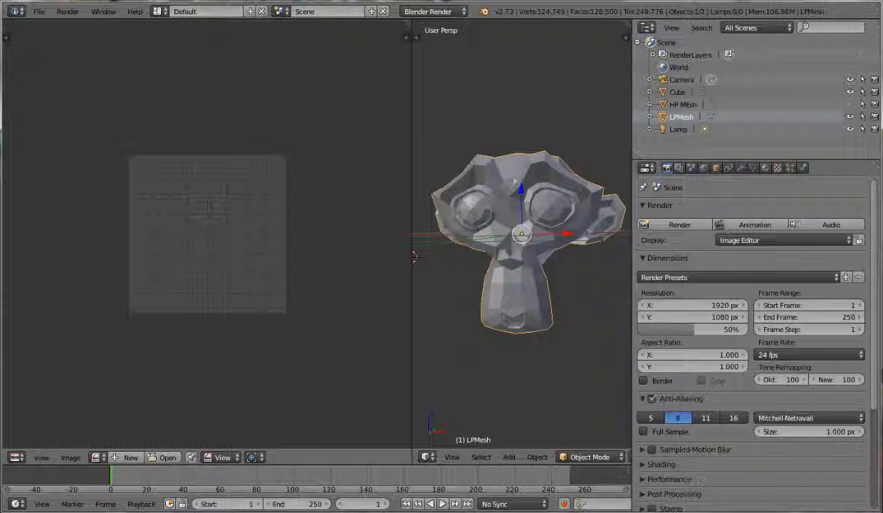
Put LPMesh into Edit Mode and add a UV map to its mesh data
{"action": "left_click", "coordinate": [752, 168]}
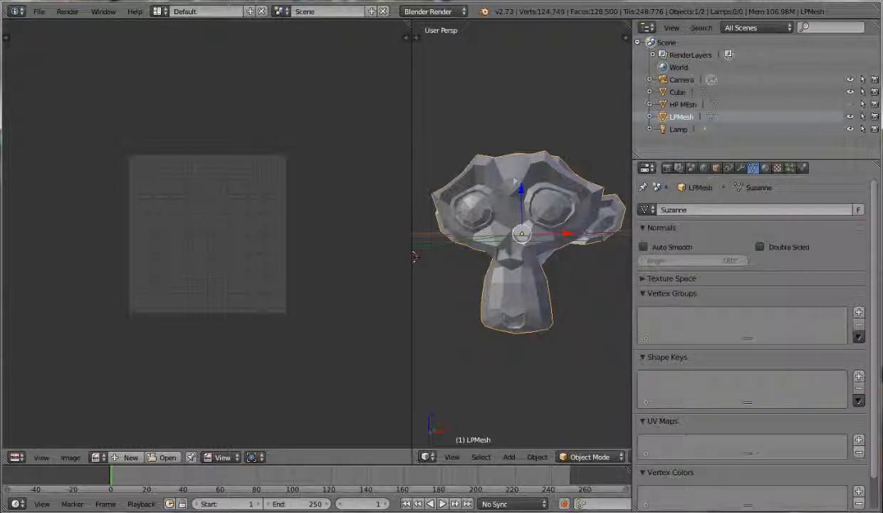
{"action": "scroll", "coordinate": [748, 328], "scroll_direction": "down", "scroll_amount": 1}
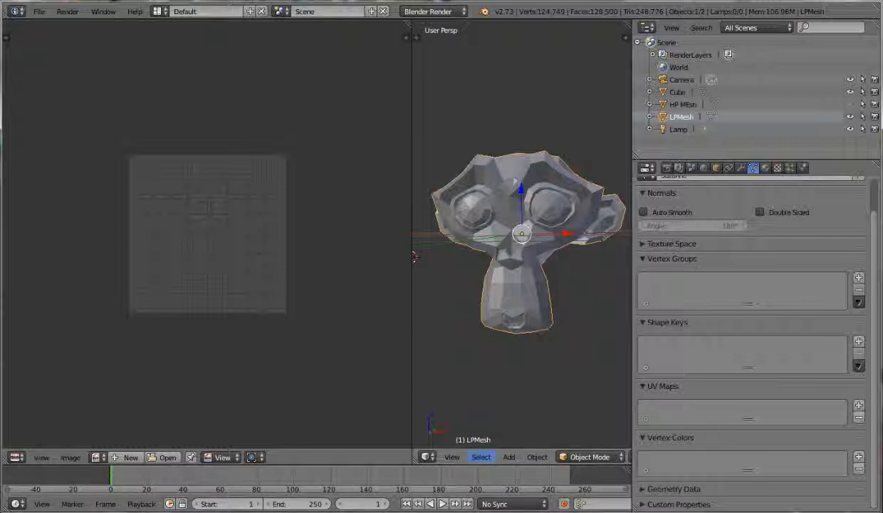
{"action": "left_click", "coordinate": [590, 457]}
{"action": "left_click", "coordinate": [589, 428]}
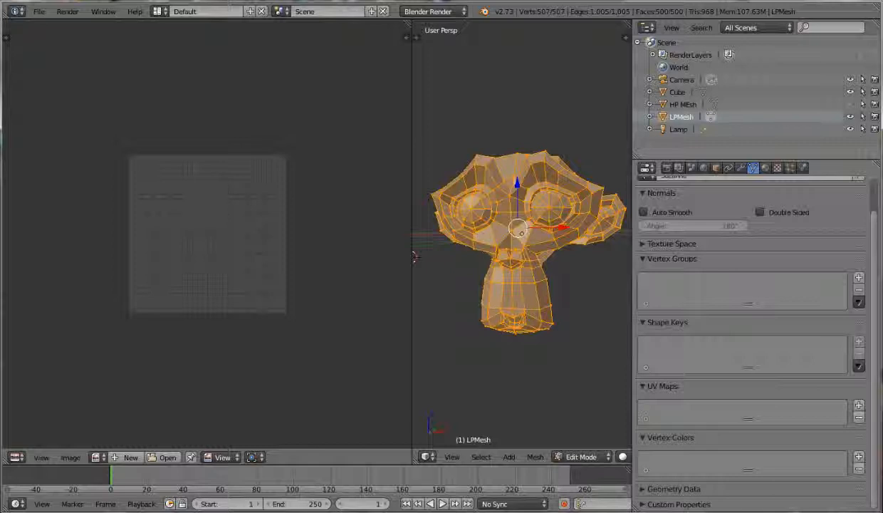
{"action": "left_click", "coordinate": [858, 404]}
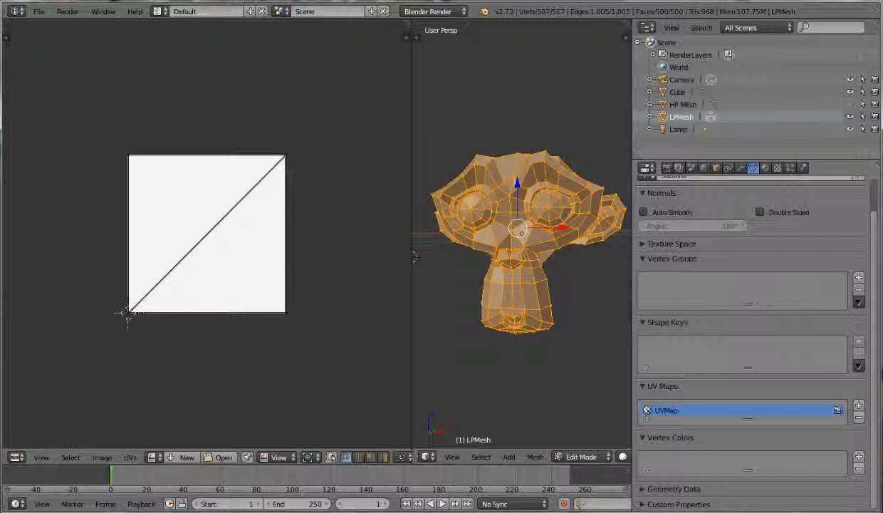
{"action": "scroll", "coordinate": [206, 233], "scroll_direction": "down", "scroll_amount": 2}
{"action": "scroll", "coordinate": [206, 233], "scroll_direction": "up", "scroll_amount": 2}
{"action": "scroll", "coordinate": [206, 233], "scroll_direction": "down", "scroll_amount": 1}
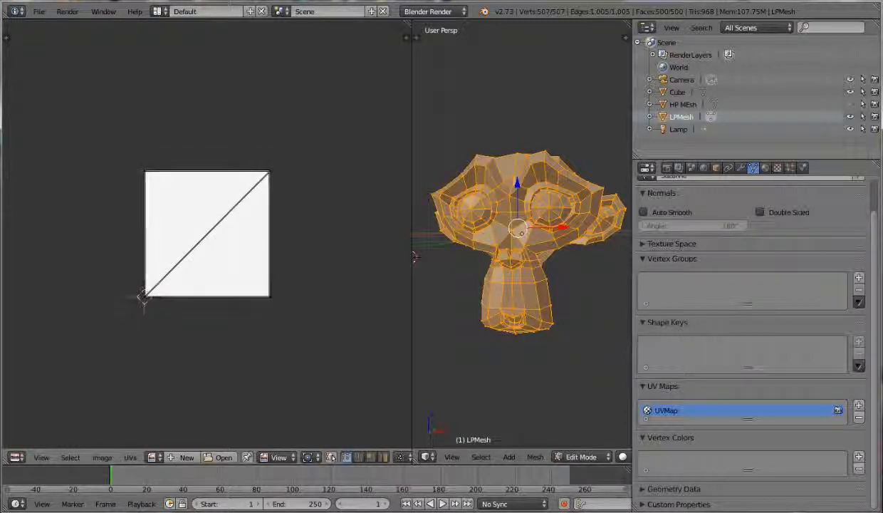
Create a blank black 1024 × 1024 px image named UVMAp in the UV/Image Editor
{"action": "left_click", "coordinate": [187, 457]}
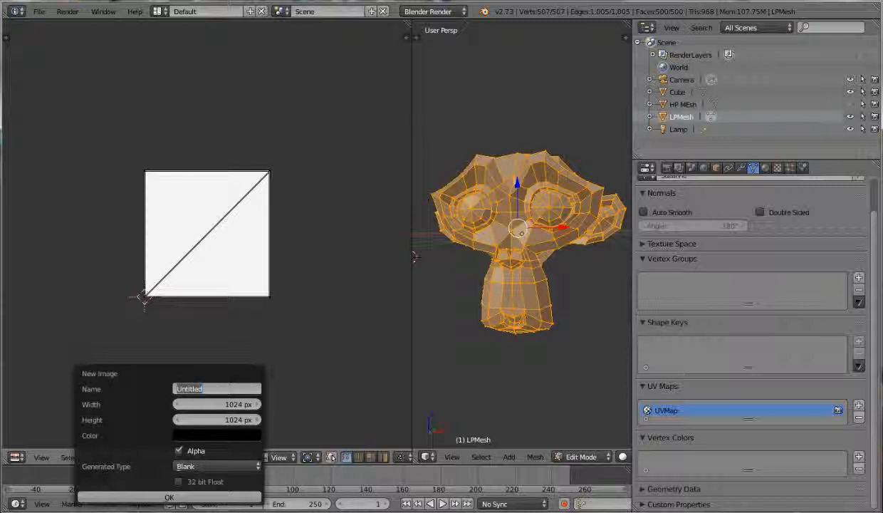
{"action": "type", "text": "UVMap"}
{"action": "key", "text": "Return"}
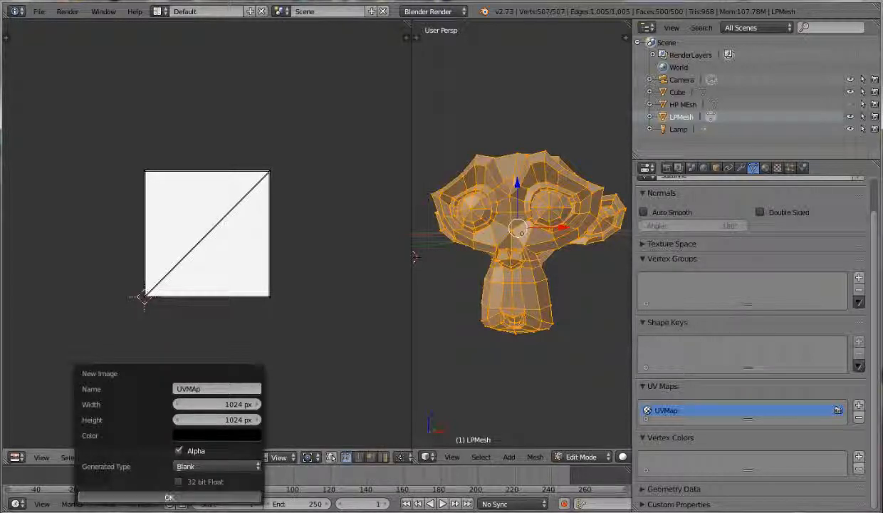
{"action": "left_click", "coordinate": [170, 497]}
{"action": "scroll", "coordinate": [208, 233], "scroll_direction": "down", "scroll_amount": 8}
{"action": "scroll", "coordinate": [207, 234], "scroll_direction": "up", "scroll_amount": 4}
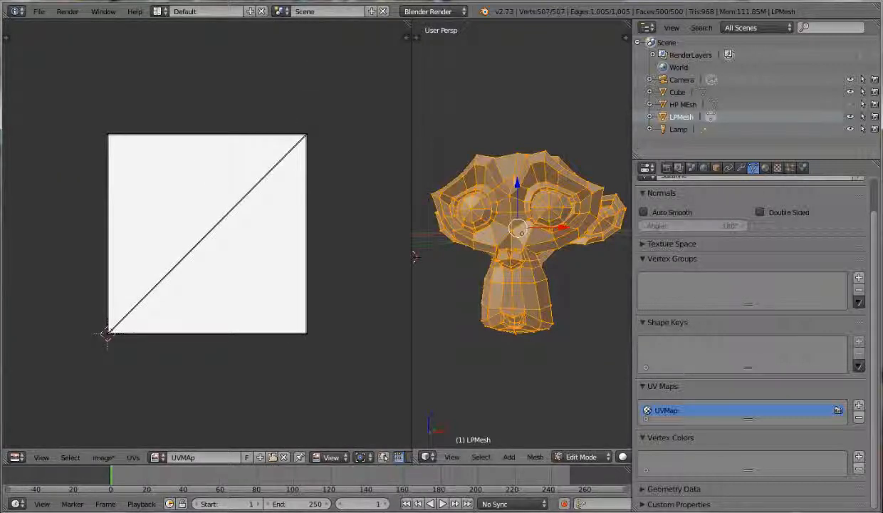
Unwrap the whole LPMesh with Smart UV Project, using an angle limit of 66 and an island margin of 0
{"action": "left_click", "coordinate": [535, 456]}
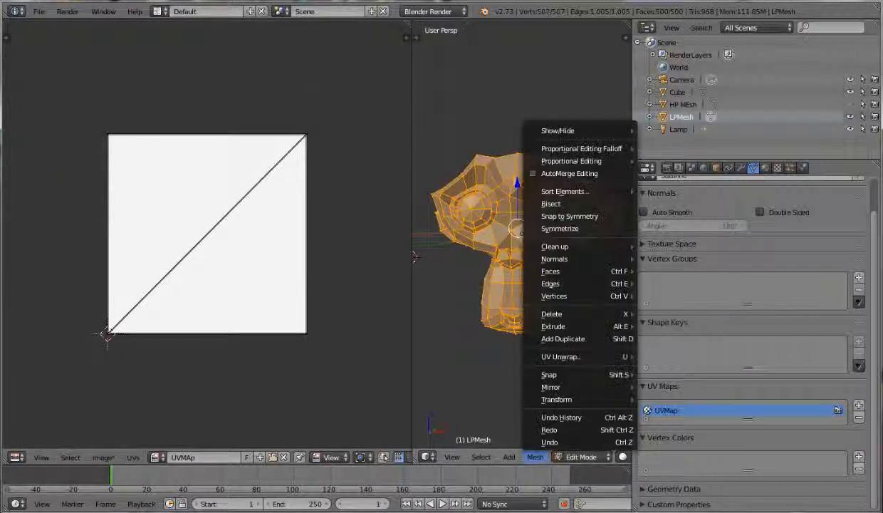
{"action": "mouse_move", "coordinate": [562, 356]}
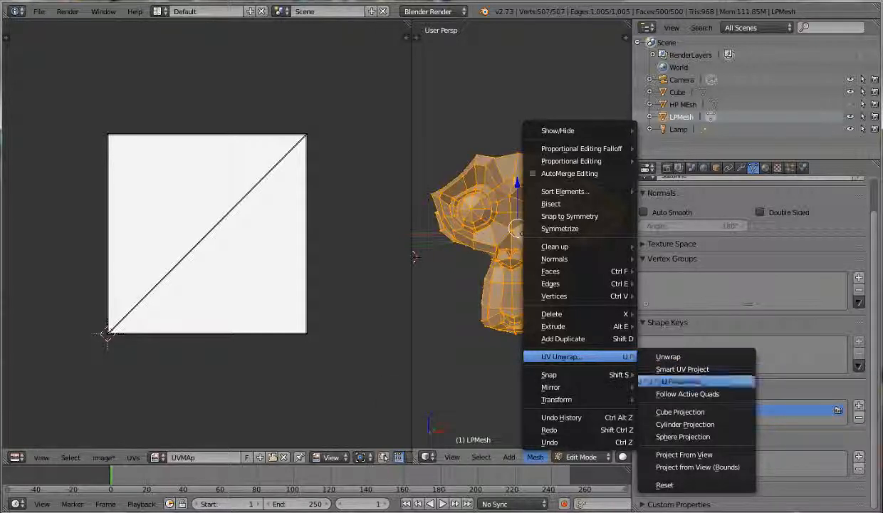
{"action": "left_click", "coordinate": [682, 369]}
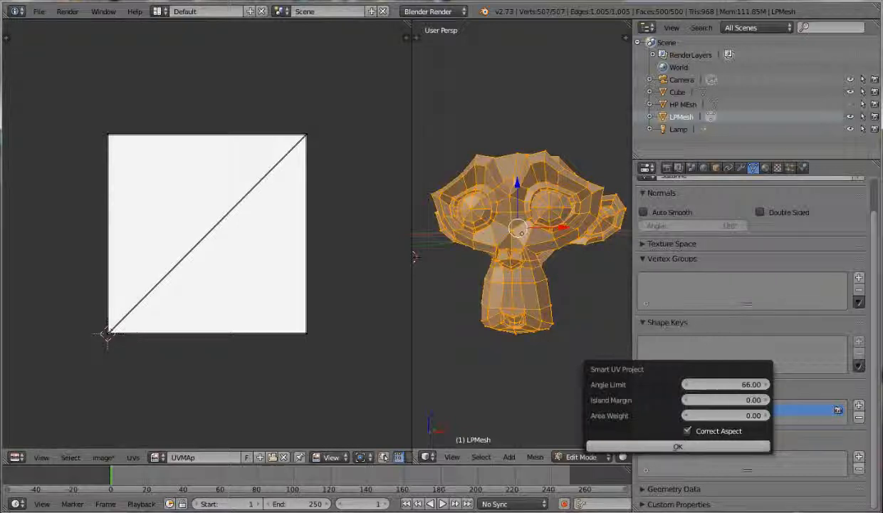
{"action": "left_click", "coordinate": [682, 446]}
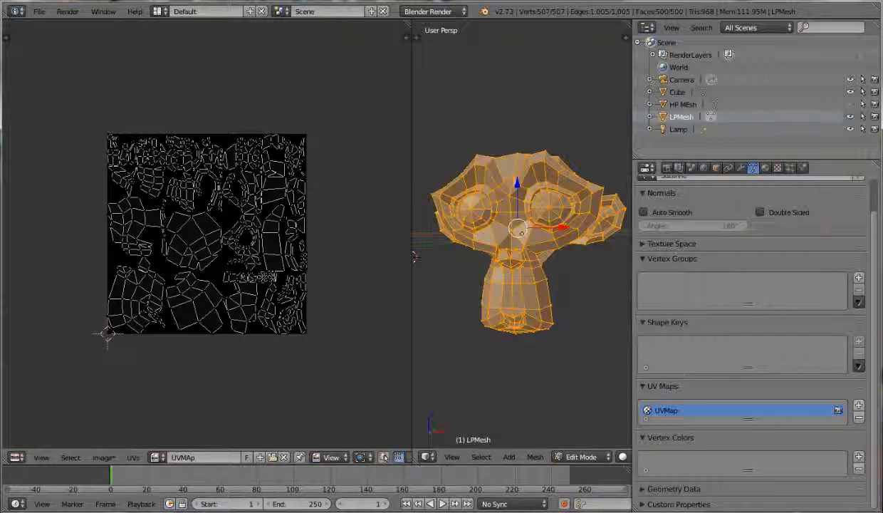
Add a second UV map to LPMesh and name it NormalMap
{"action": "left_click", "coordinate": [858, 405]}
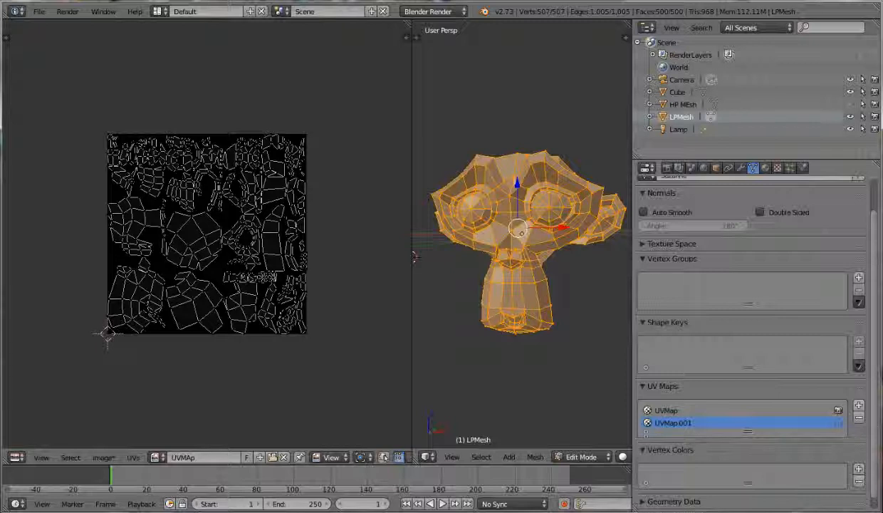
{"action": "right_click", "coordinate": [641, 422]}
{"action": "double_click", "coordinate": [673, 423]}
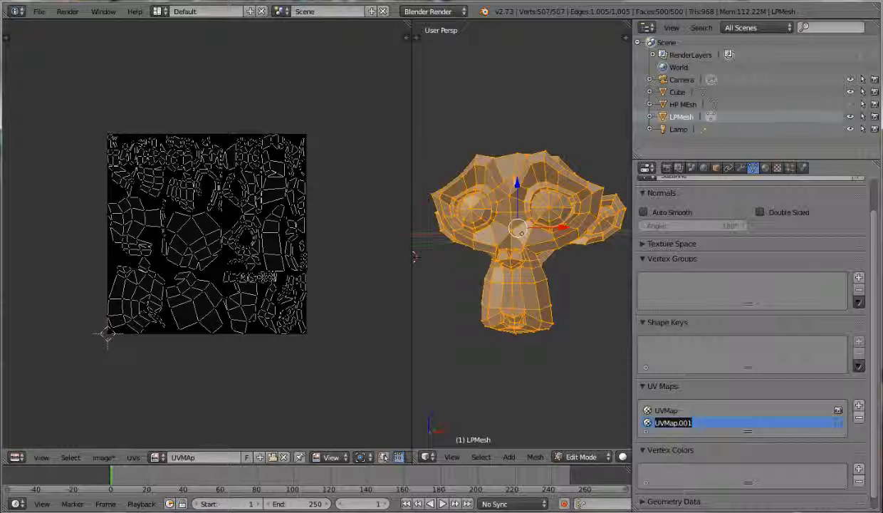
{"action": "type", "text": "Normal"}
{"action": "key", "text": "Return"}
{"action": "type", "text": "Map"}
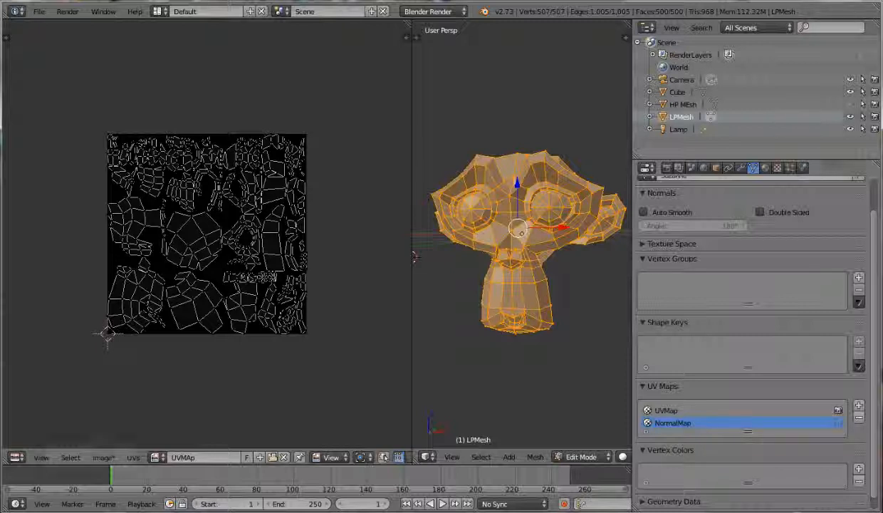
Create a blank 1024 × 1024 px image named NormalMap with a near-white fill of 0.897 in R, G and B
{"action": "left_click", "coordinate": [259, 457]}
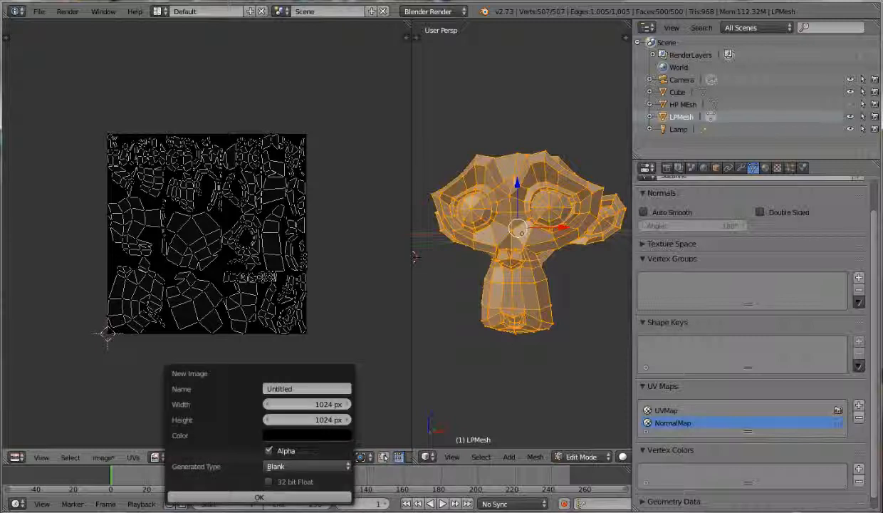
{"action": "left_click", "coordinate": [307, 389]}
{"action": "type", "text": "Normal"}
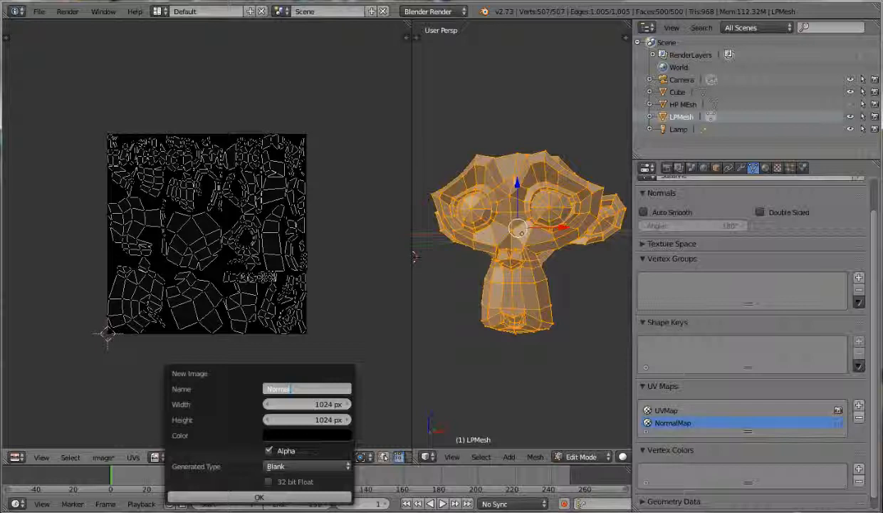
{"action": "type", "text": "Map"}
{"action": "key", "text": "Return"}
{"action": "left_click", "coordinate": [306, 435]}
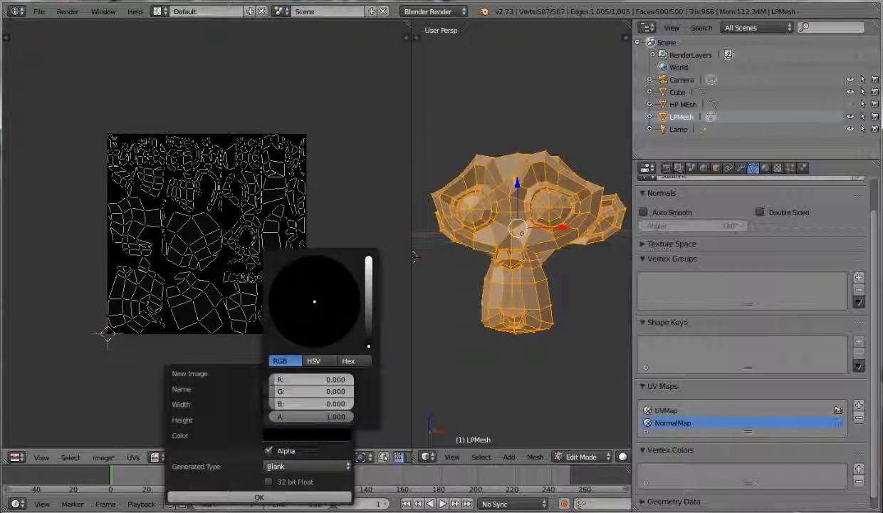
{"action": "left_click_drag", "start_coordinate": [369, 346], "coordinate": [368, 264]}
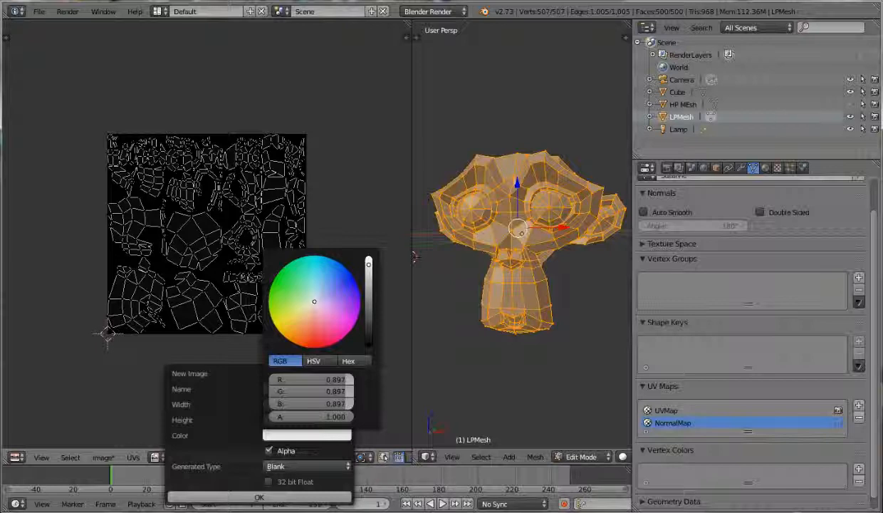
{"action": "left_click", "coordinate": [259, 496]}
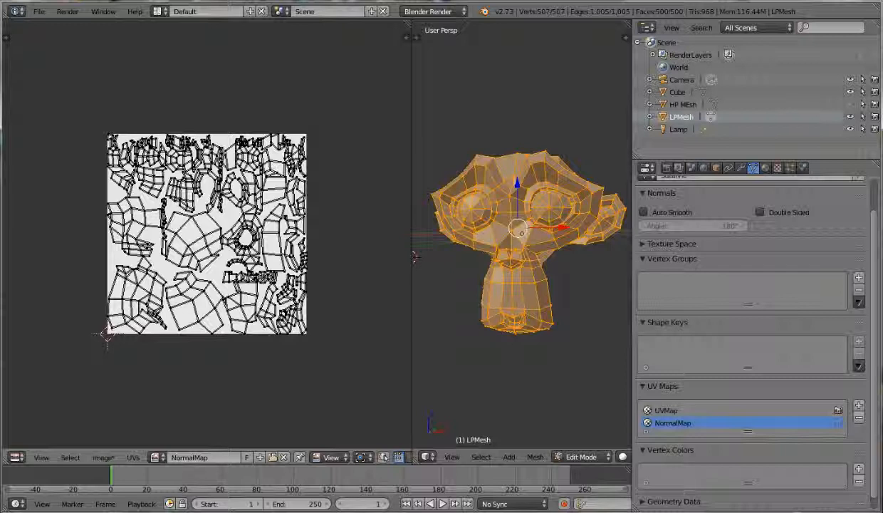
Save the NormalMap image as NormalMap.png in the Normal Map Training folder
{"action": "left_click", "coordinate": [102, 457]}
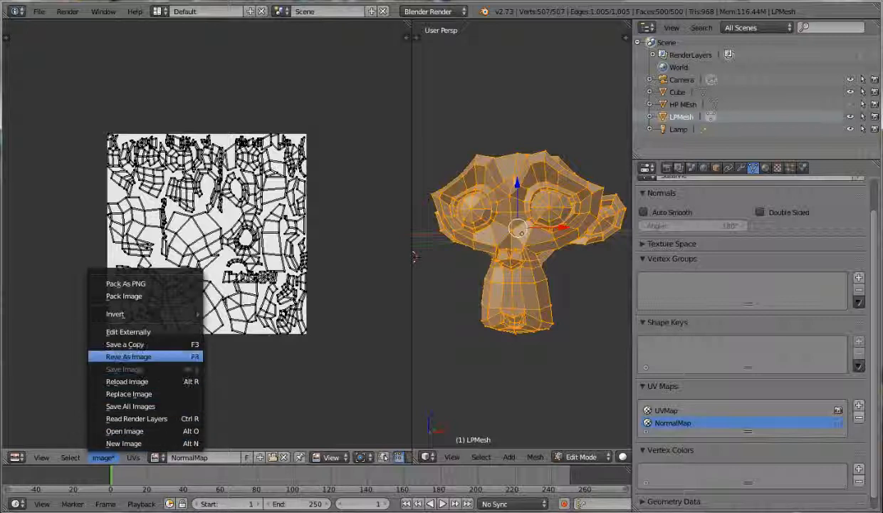
{"action": "left_click", "coordinate": [128, 356]}
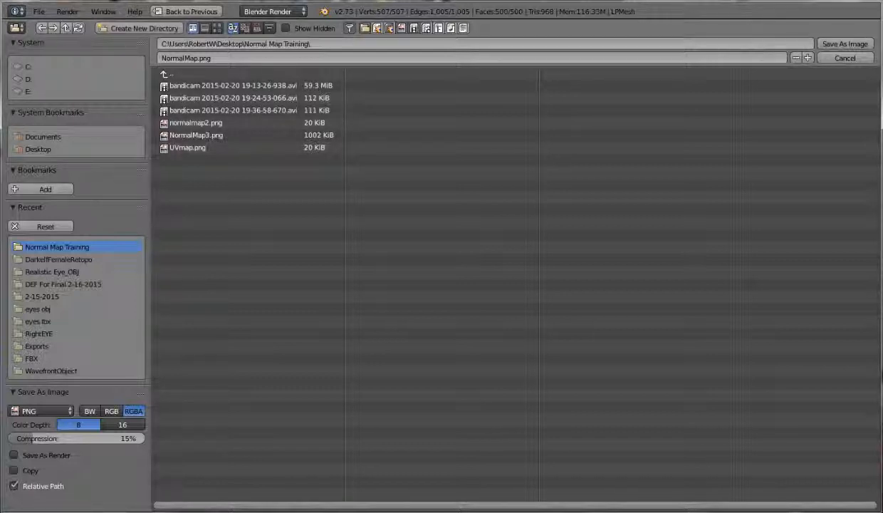
{"action": "left_click", "coordinate": [845, 43]}
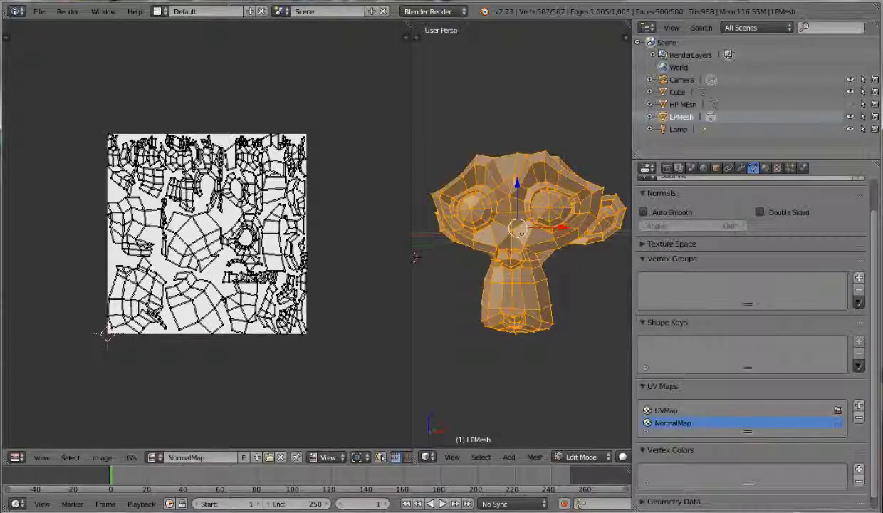
Make NormalMap the UV map used for rendering and widen the 3D view by narrowing the Properties editor
{"action": "left_click", "coordinate": [838, 422]}
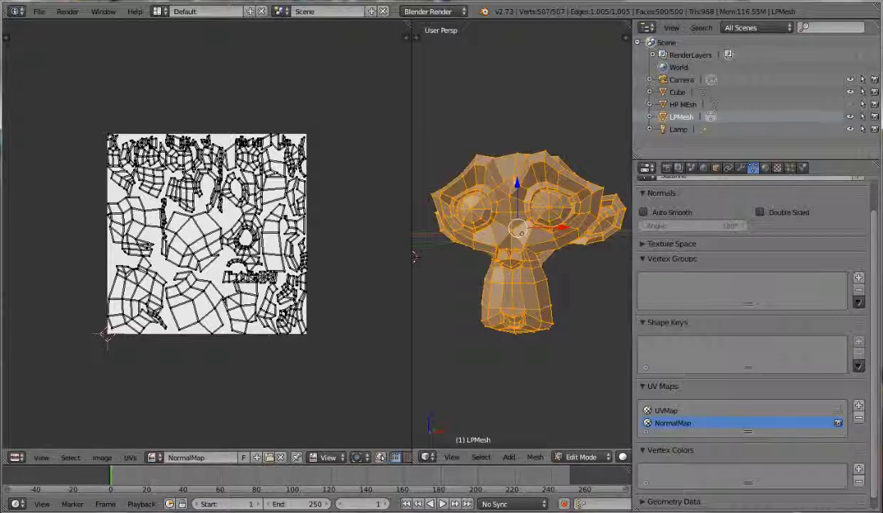
{"action": "left_click_drag", "start_coordinate": [632, 256], "coordinate": [696, 257]}
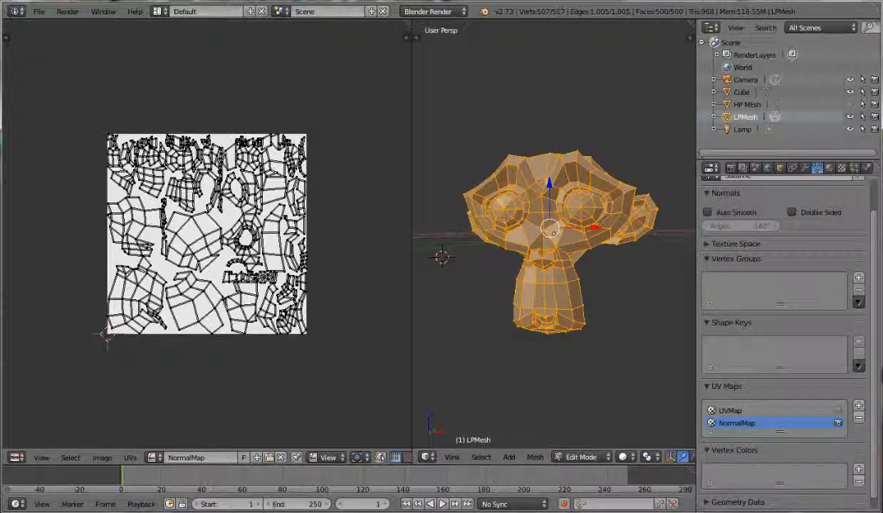
Leave LPMesh's Edit Mode by selecting the Lamp, and bring up the scene's render settings
{"action": "left_click", "coordinate": [742, 129]}
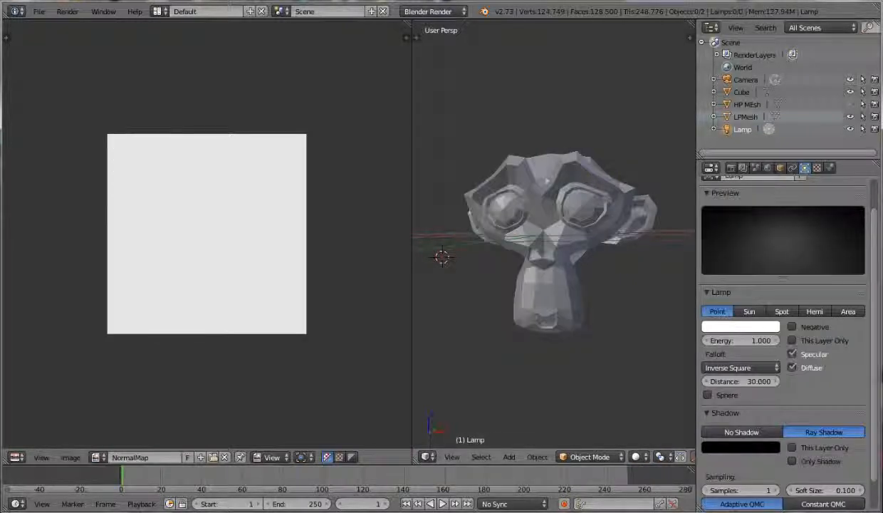
{"action": "scroll", "coordinate": [554, 235], "scroll_direction": "down", "scroll_amount": 2}
{"action": "scroll", "coordinate": [553, 235], "scroll_direction": "up", "scroll_amount": 2}
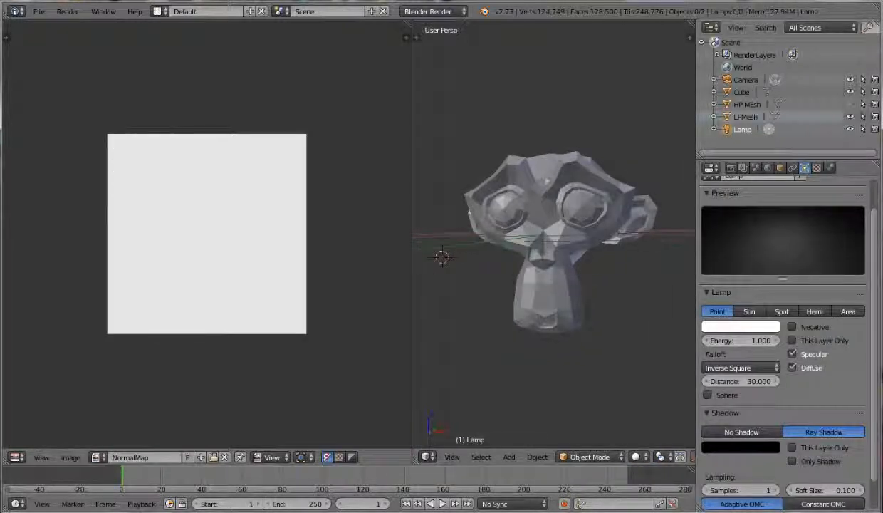
{"action": "scroll", "coordinate": [783, 331], "scroll_direction": "down", "scroll_amount": 2}
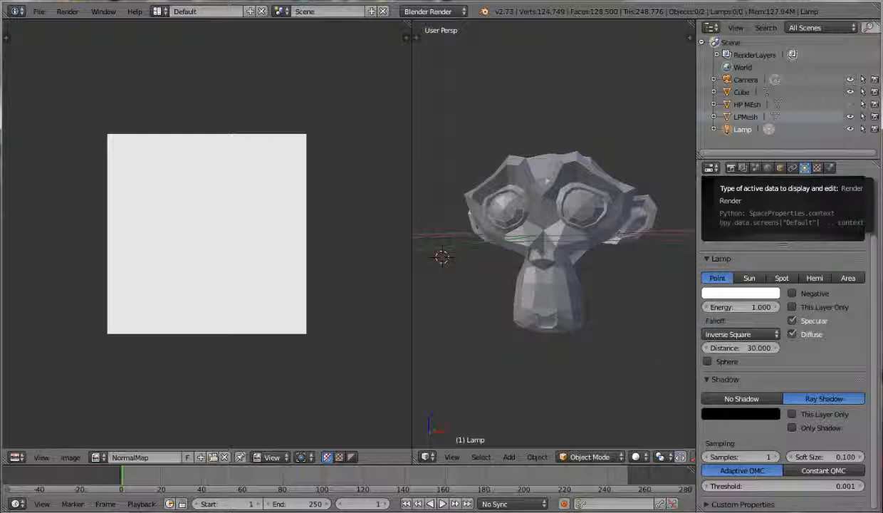
{"action": "left_click", "coordinate": [731, 168]}
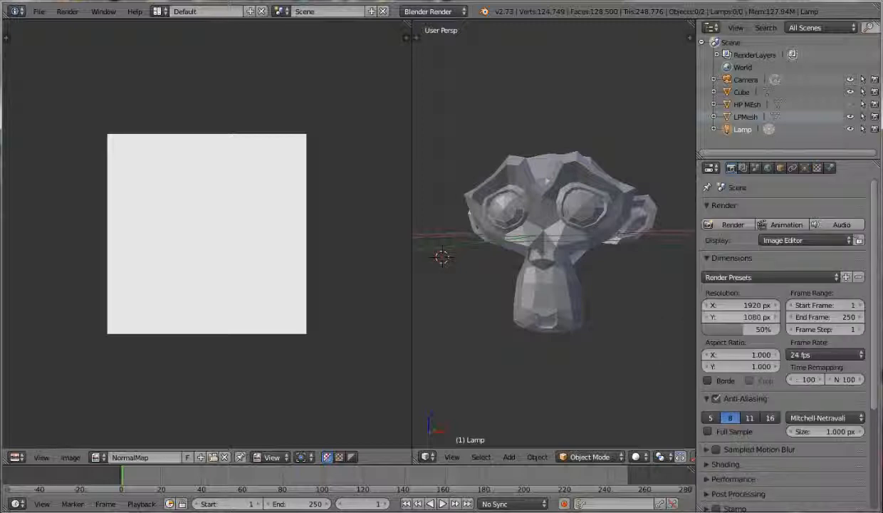
{"action": "scroll", "coordinate": [783, 321], "scroll_direction": "down", "scroll_amount": 2}
{"action": "scroll", "coordinate": [783, 320], "scroll_direction": "up", "scroll_amount": 2}
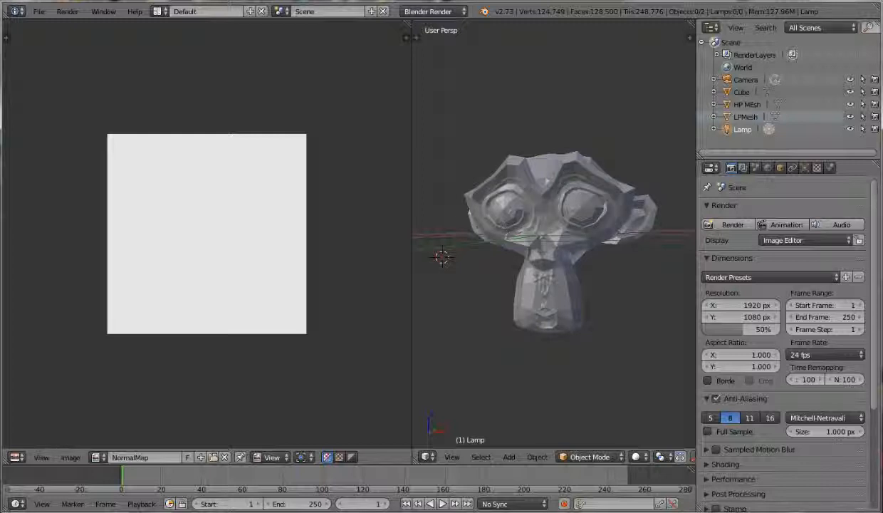
Make HP MEsh visible, select it, and add LPMesh to the selection as the active object
{"action": "right_click", "coordinate": [554, 233]}
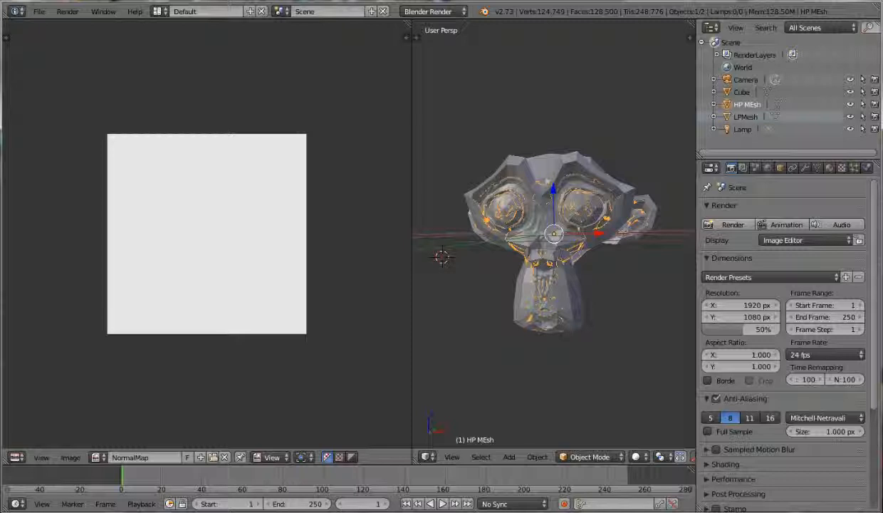
{"action": "right_click", "coordinate": [554, 233], "text": "shift"}
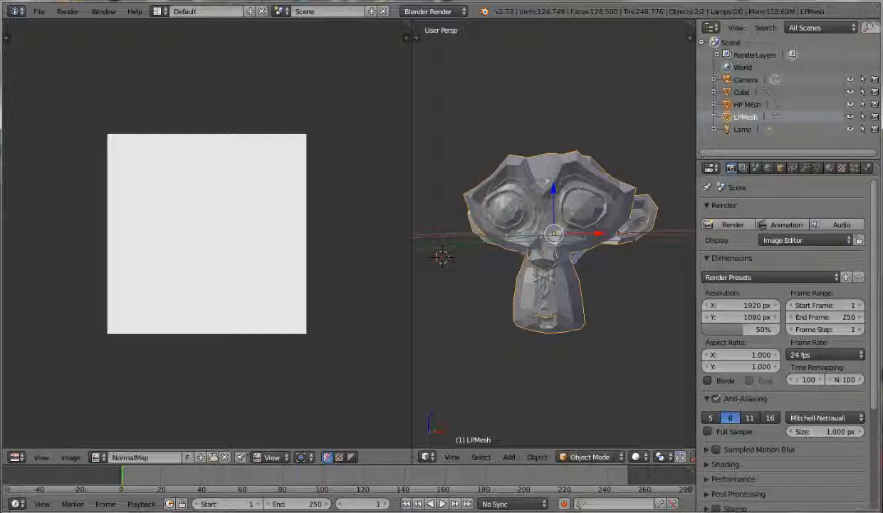
Expand the Bake settings and set the bake mode to Normals
{"action": "scroll", "coordinate": [783, 321], "scroll_direction": "down", "scroll_amount": 5}
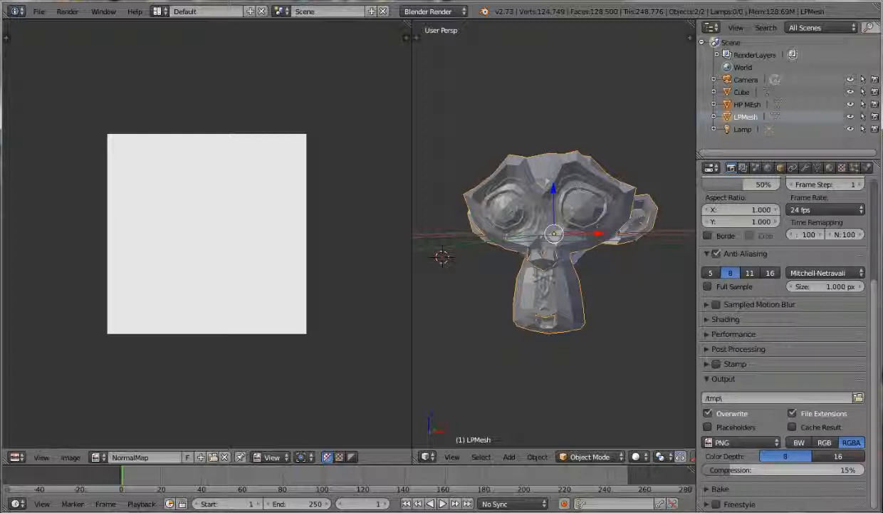
{"action": "left_click", "coordinate": [720, 489]}
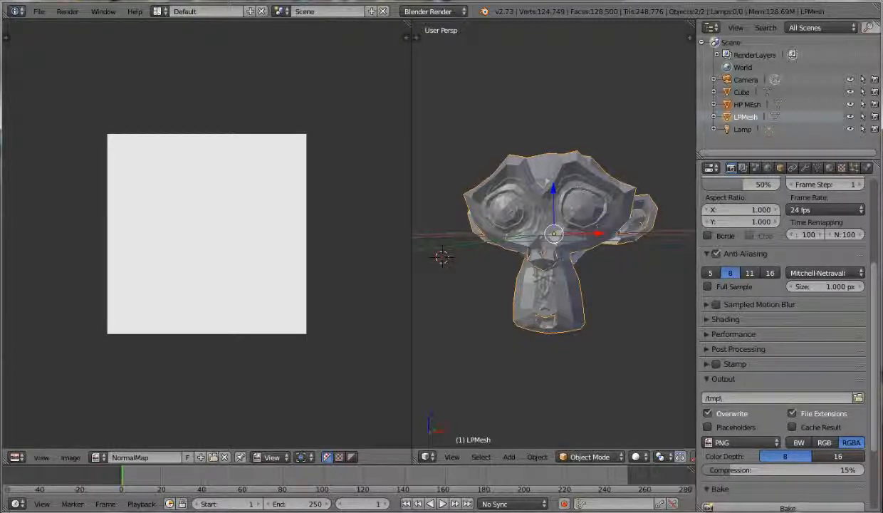
{"action": "scroll", "coordinate": [783, 334], "scroll_direction": "up", "scroll_amount": 1}
{"action": "scroll", "coordinate": [783, 335], "scroll_direction": "up", "scroll_amount": 2}
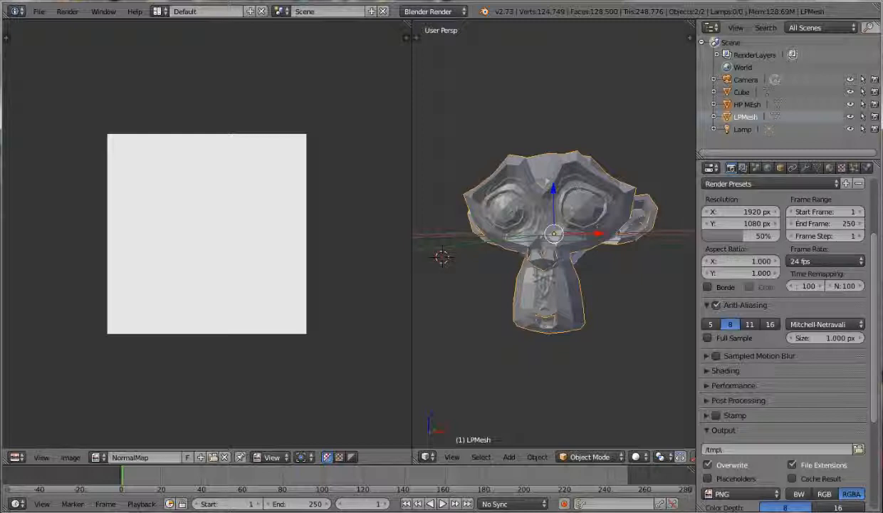
{"action": "scroll", "coordinate": [783, 335], "scroll_direction": "down", "scroll_amount": 6}
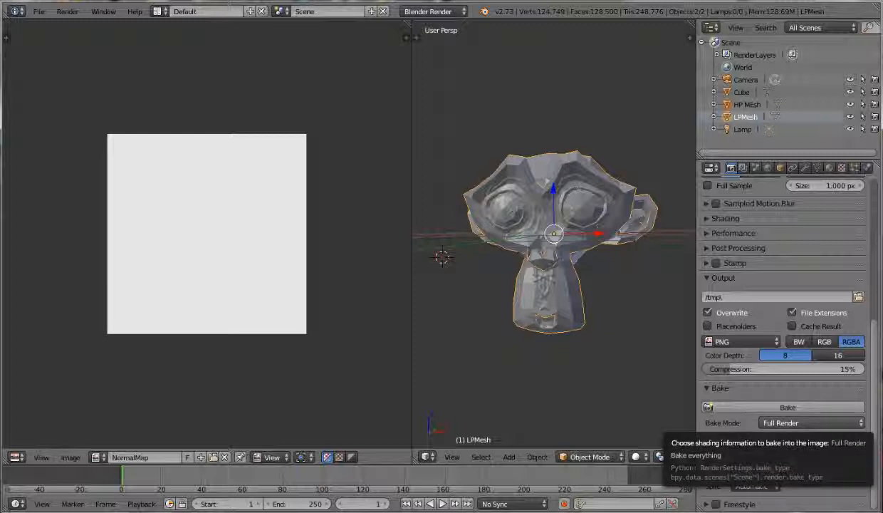
{"action": "left_click", "coordinate": [811, 423]}
{"action": "left_click", "coordinate": [776, 367]}
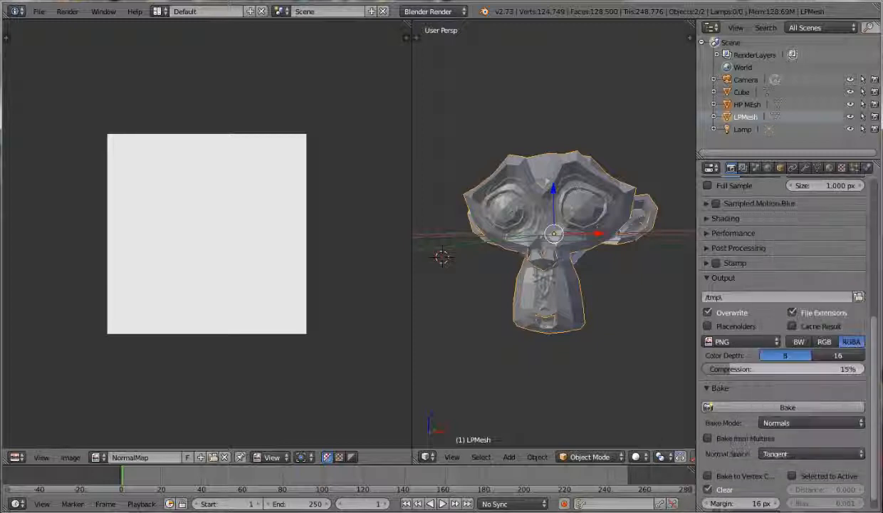
Enable Selected to Active and bake HP MEsh's normals in tangent space onto LPMesh's NormalMap image
{"action": "scroll", "coordinate": [783, 335], "scroll_direction": "down", "scroll_amount": 1}
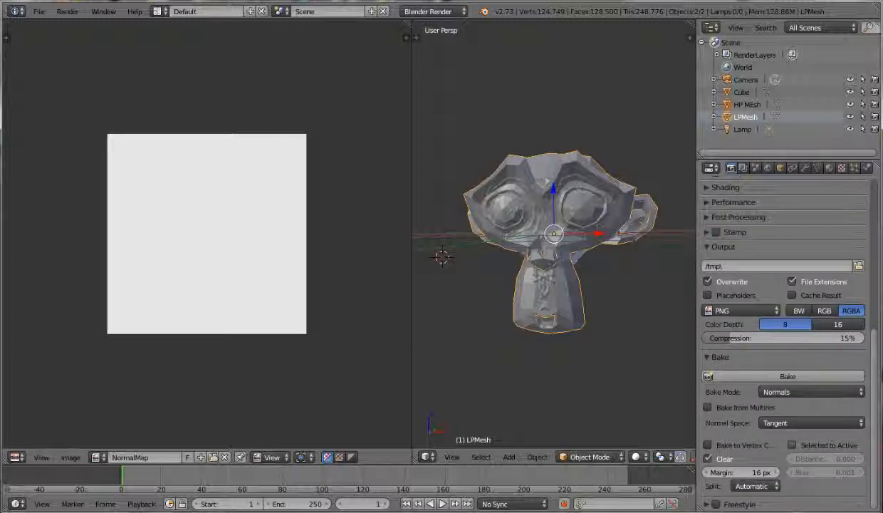
{"action": "left_click", "coordinate": [792, 445]}
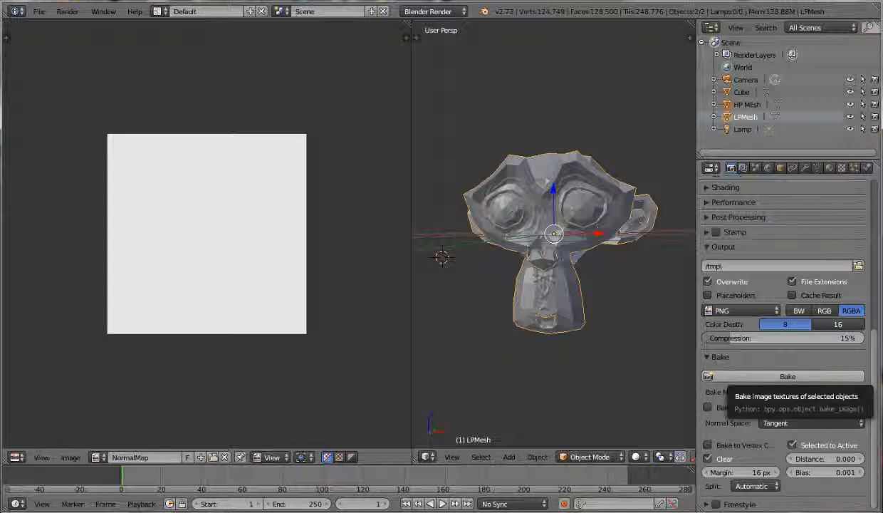
{"action": "left_click", "coordinate": [708, 376]}
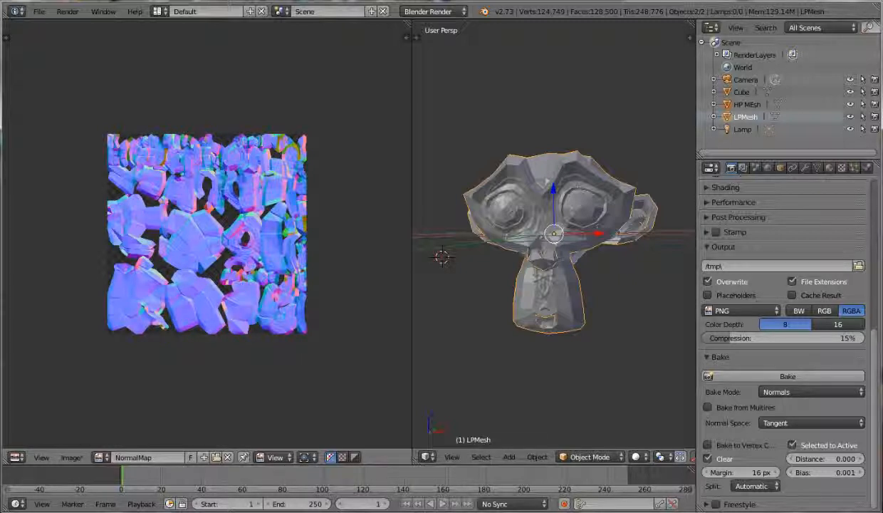
Examine the baked NormalMap image up close, checking how the sculpted detail was captured across the UV islands
{"action": "scroll", "coordinate": [206, 233], "scroll_direction": "up", "scroll_amount": 5}
{"action": "scroll", "coordinate": [206, 233], "scroll_direction": "down", "scroll_amount": 3}
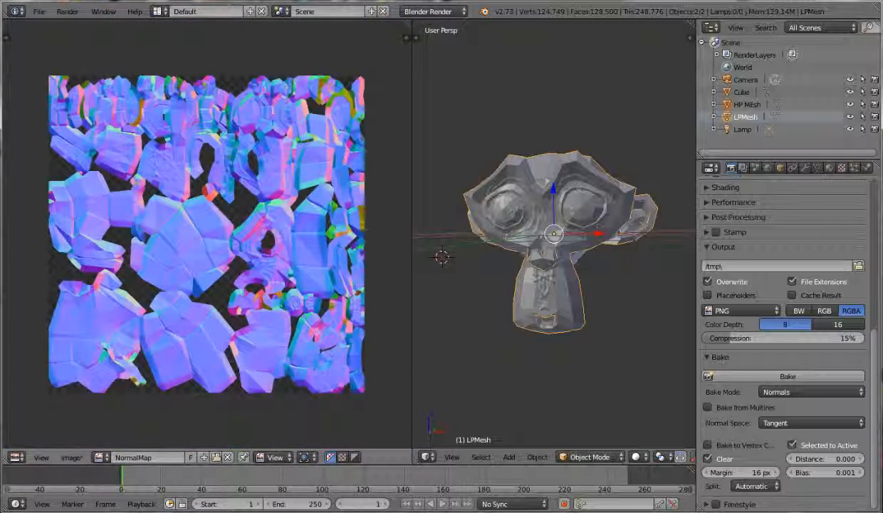
{"action": "scroll", "coordinate": [206, 231], "scroll_direction": "up", "scroll_amount": 2}
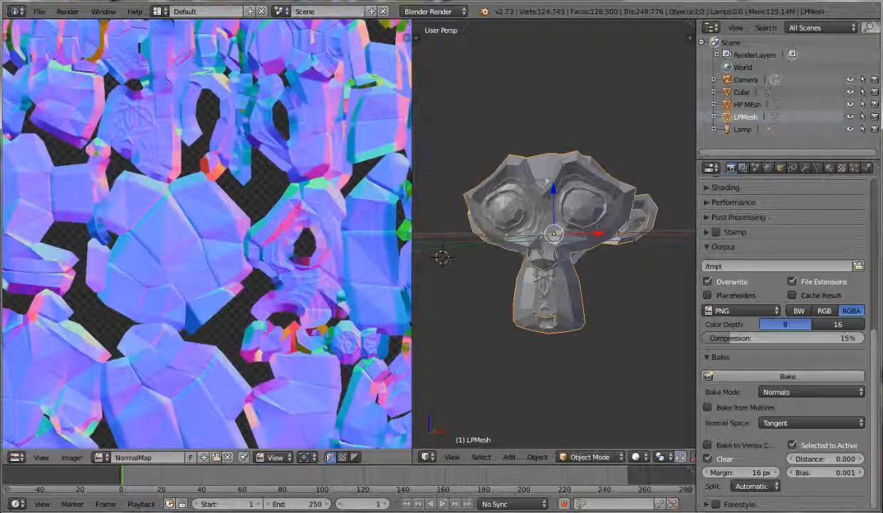
{"action": "scroll", "coordinate": [206, 233], "scroll_direction": "down", "scroll_amount": 3}
{"action": "scroll", "coordinate": [206, 233], "scroll_direction": "up", "scroll_amount": 2}
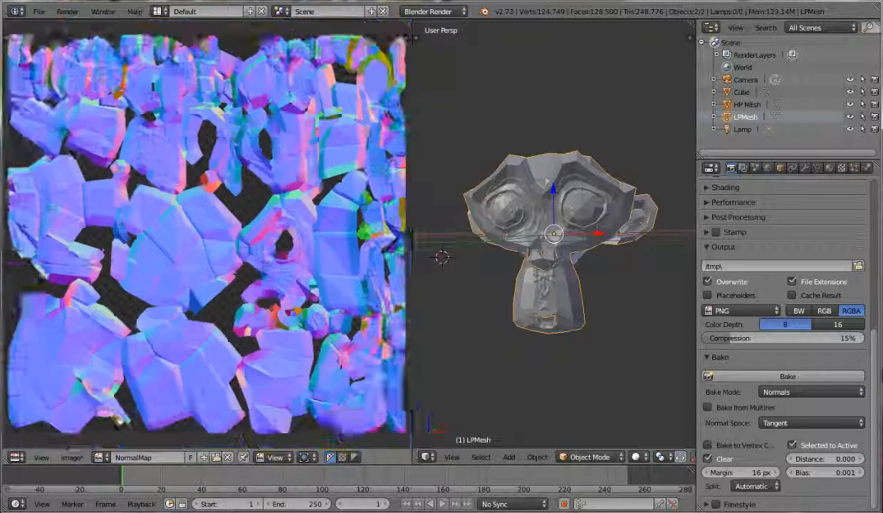
{"action": "scroll", "coordinate": [206, 233], "scroll_direction": "down", "scroll_amount": 2}
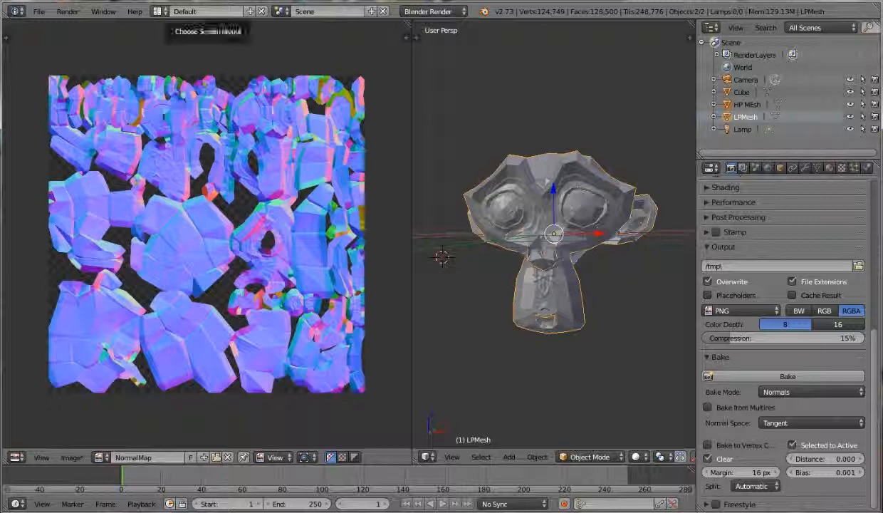
{"action": "left_click", "coordinate": [158, 11]}
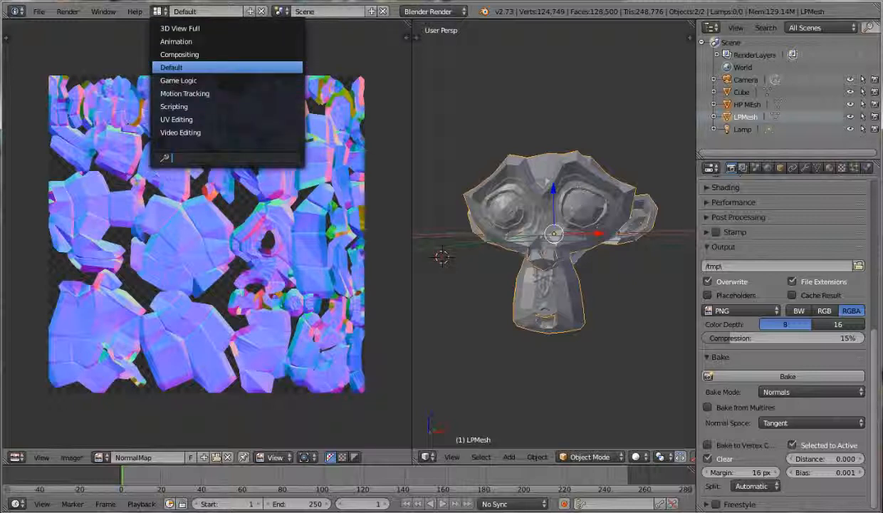
{"action": "key", "text": "Escape"}
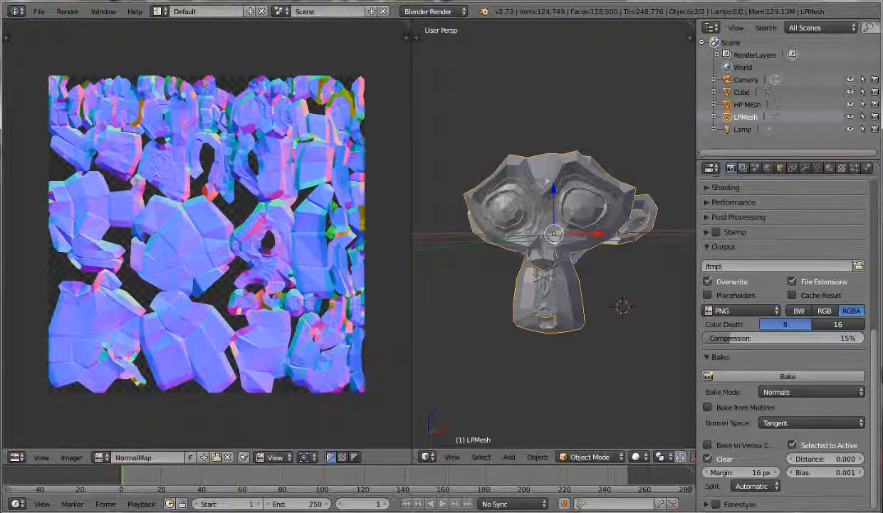
Hide HP MEsh and set the 3D view's shading to Texture to display the baked map on LPMesh
{"action": "left_click", "coordinate": [849, 103]}
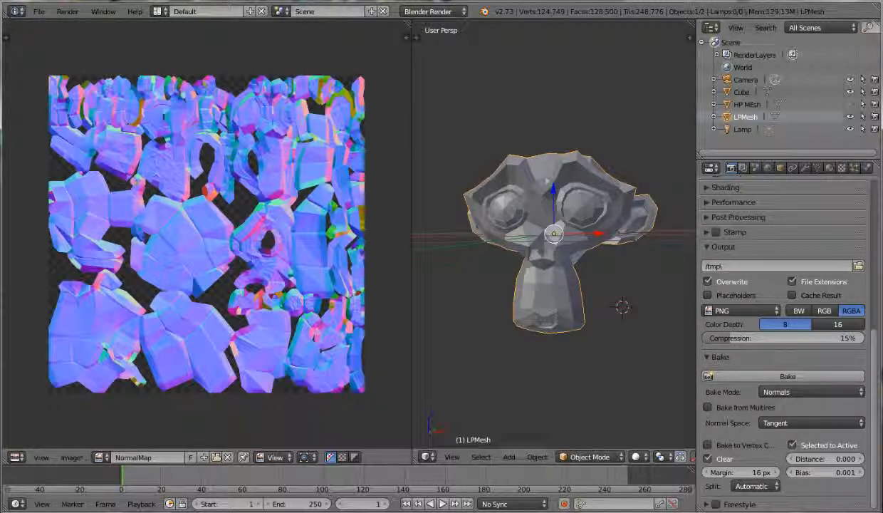
{"action": "middle_click_drag", "start_coordinate": [612, 235], "coordinate": [549, 245]}
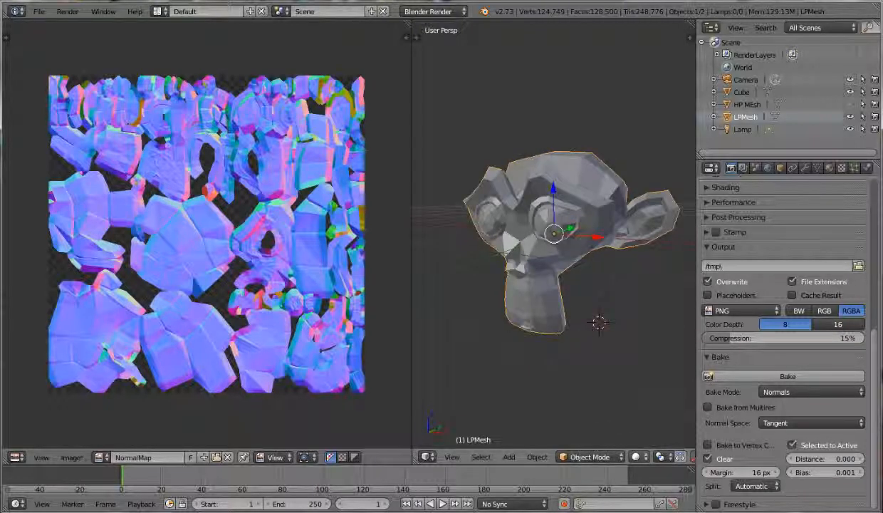
{"action": "left_click", "coordinate": [637, 456]}
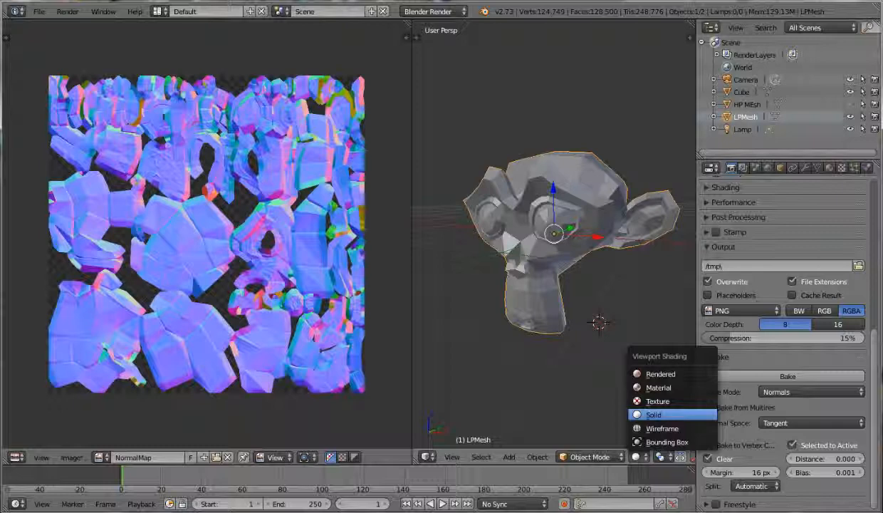
{"action": "left_click", "coordinate": [656, 400]}
Inspect the baked normal map on LPMesh from several angles and distances, checking the eyes, nose and mouth area
{"action": "middle_click_drag", "start_coordinate": [570, 285], "coordinate": [531, 283]}
{"action": "scroll", "coordinate": [554, 235], "scroll_direction": "up", "scroll_amount": 6}
{"action": "scroll", "coordinate": [553, 235], "scroll_direction": "down", "scroll_amount": 5}
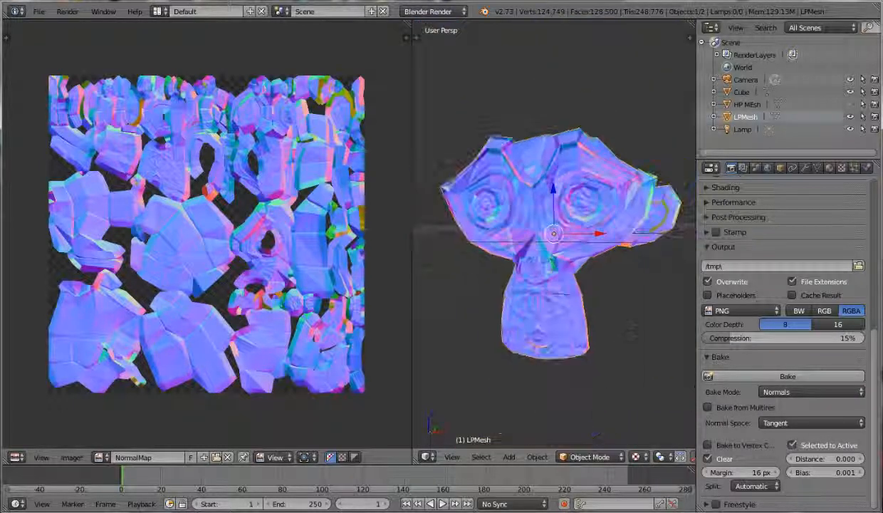
{"action": "middle_click_drag", "start_coordinate": [541, 348], "coordinate": [636, 329]}
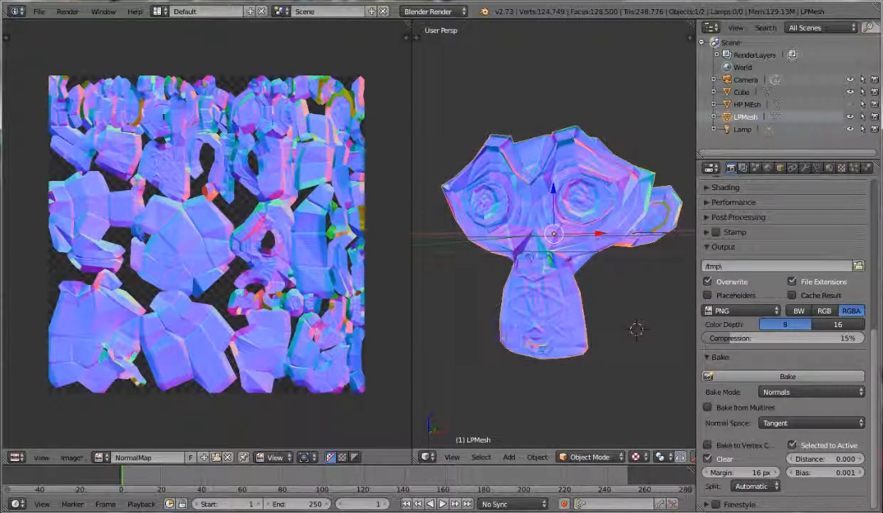
{"action": "scroll", "coordinate": [636, 329], "scroll_direction": "up", "scroll_amount": 4}
{"action": "scroll", "coordinate": [635, 329], "scroll_direction": "down", "scroll_amount": 6}
{"action": "scroll", "coordinate": [636, 329], "scroll_direction": "up", "scroll_amount": 4}
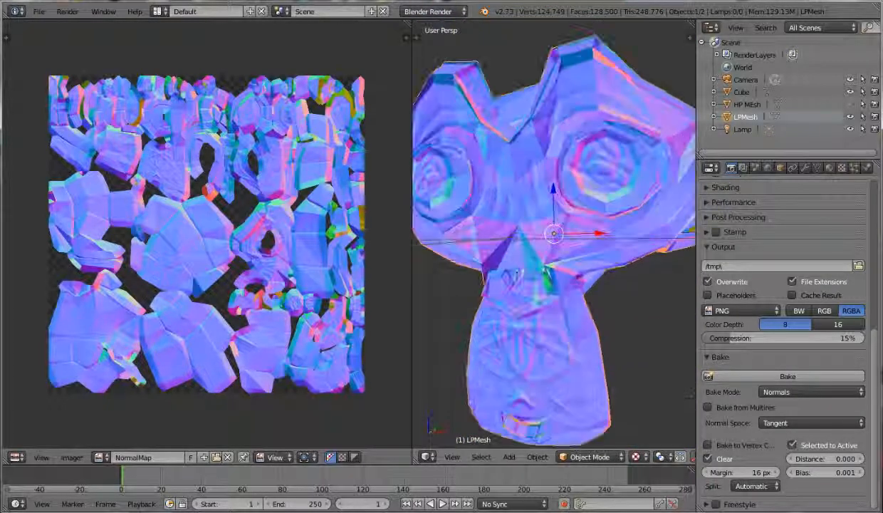
{"action": "scroll", "coordinate": [618, 308], "scroll_direction": "down", "scroll_amount": 5}
{"action": "scroll", "coordinate": [618, 308], "scroll_direction": "up", "scroll_amount": 5}
{"action": "scroll", "coordinate": [617, 308], "scroll_direction": "down", "scroll_amount": 3}
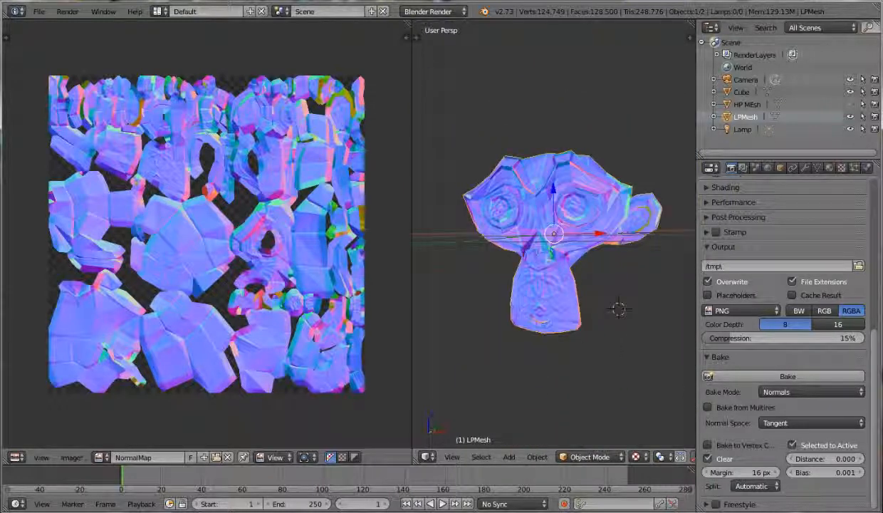
{"action": "middle_click_drag", "start_coordinate": [618, 309], "coordinate": [602, 323]}
{"action": "scroll", "coordinate": [602, 323], "scroll_direction": "up", "scroll_amount": 4}
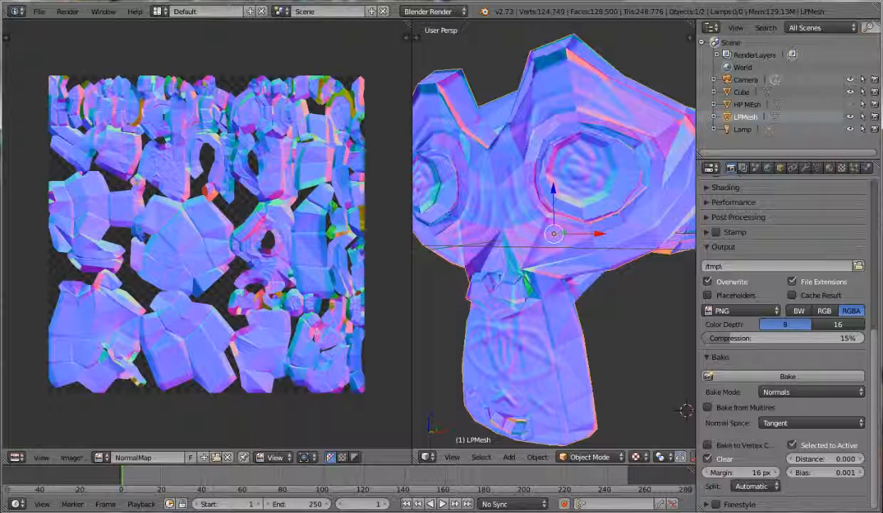
{"action": "scroll", "coordinate": [626, 331], "scroll_direction": "down", "scroll_amount": 4}
{"action": "scroll", "coordinate": [652, 365], "scroll_direction": "up", "scroll_amount": 3}
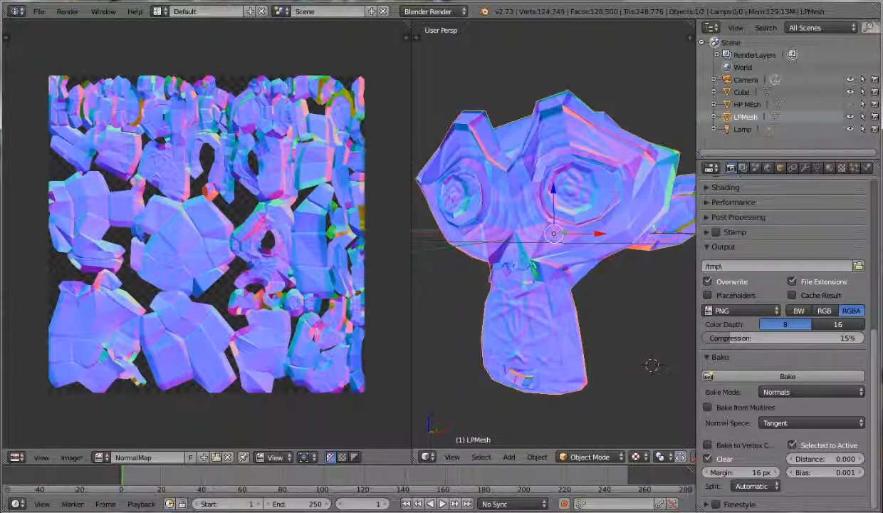